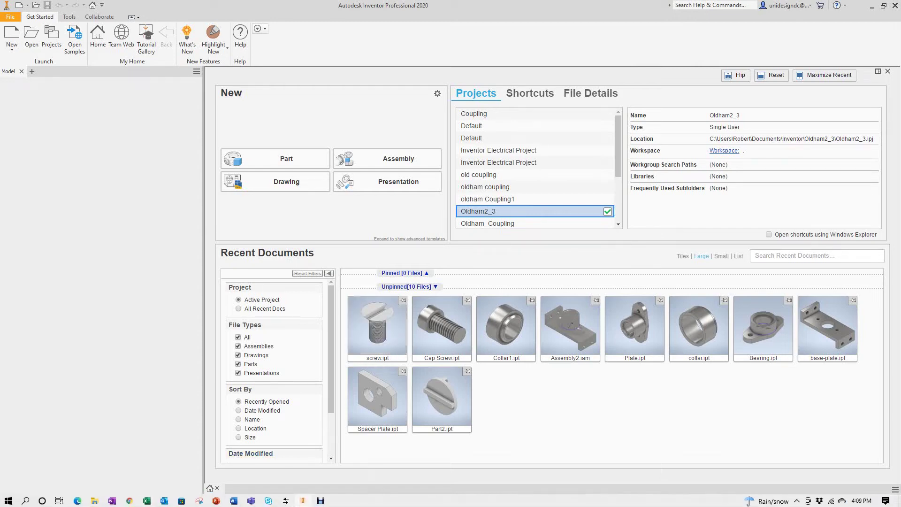
- Switch to Chrome and examine the HFMS countersunk head screw page, including its picture, size table and general specifications
click(129, 500)
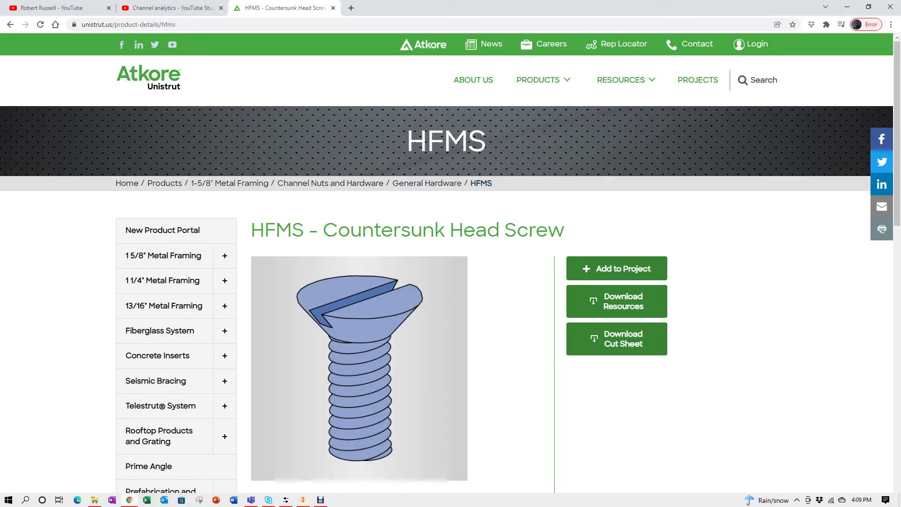
scroll(451, 282, down, 1)
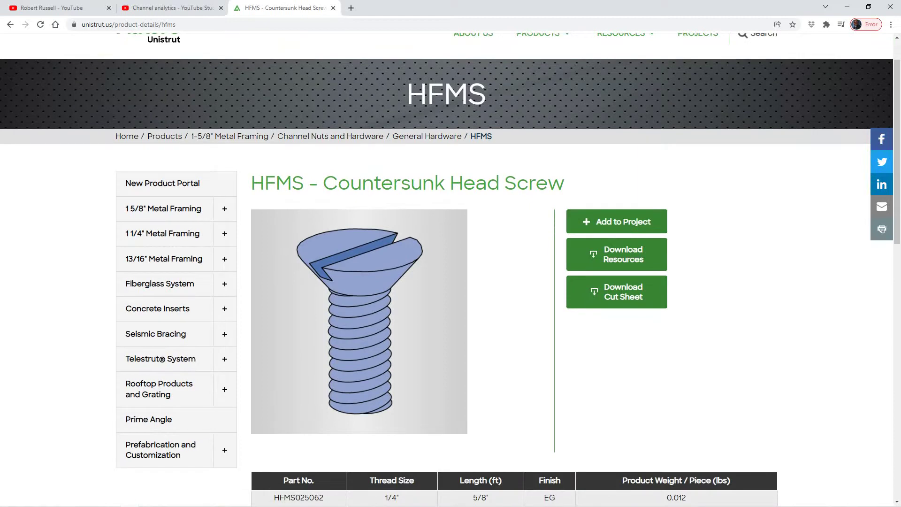
scroll(451, 281, down, 3)
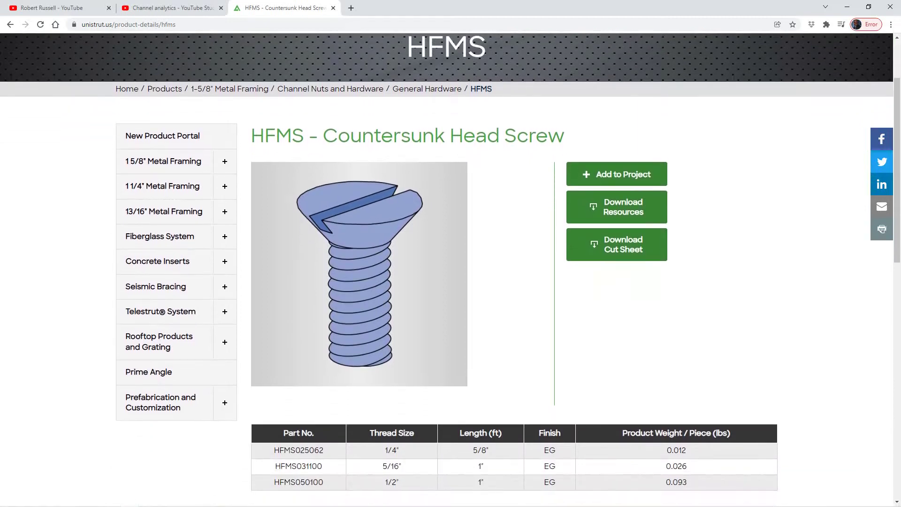
scroll(450, 282, down, 3)
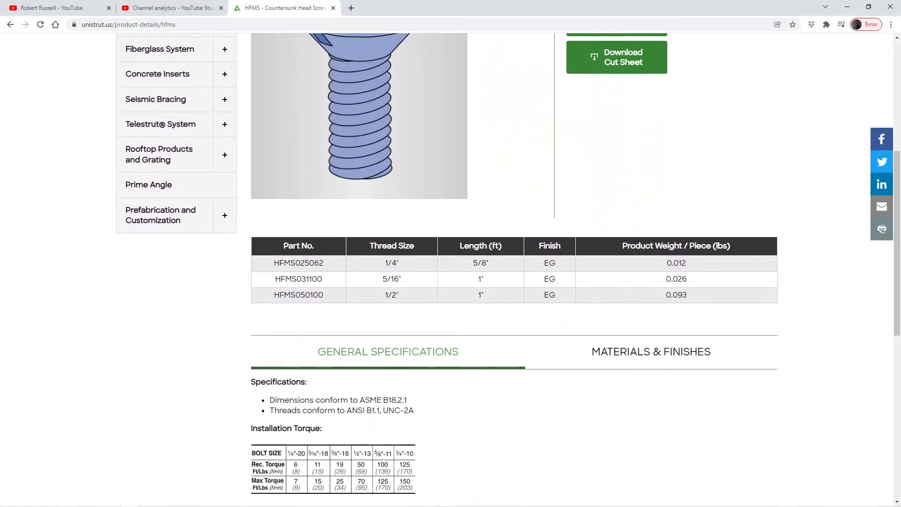
scroll(451, 281, up, 4)
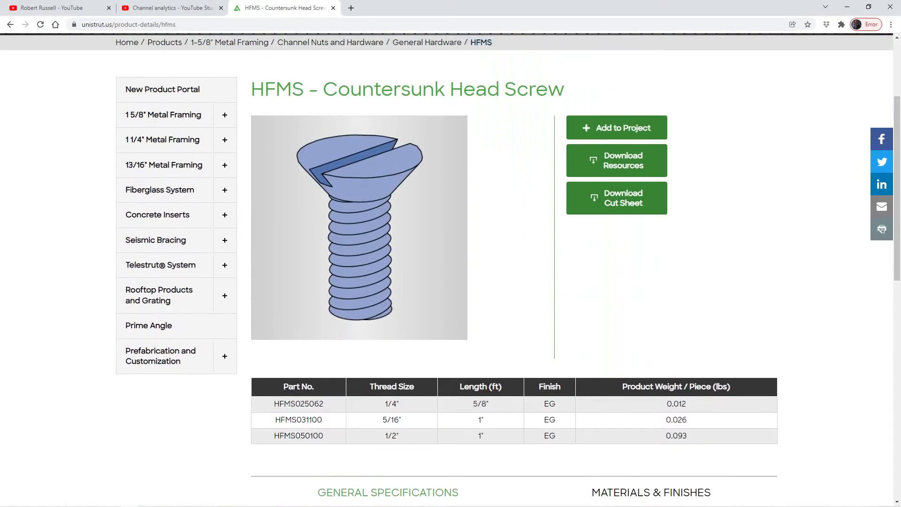
scroll(451, 282, up, 3)
scroll(450, 282, down, 2)
scroll(451, 282, up, 2)
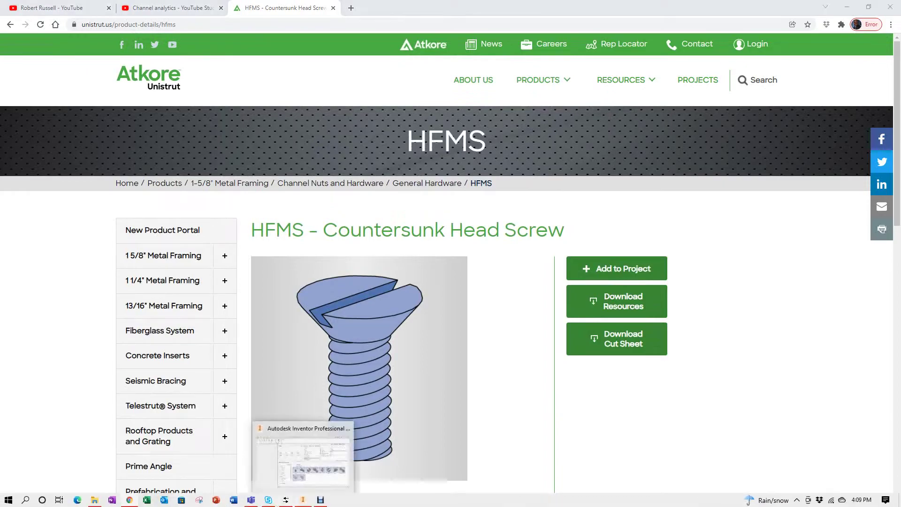
- Switch to Autodesk Inventor and create a new part file from the Standard.ipt template
click(302, 500)
click(12, 47)
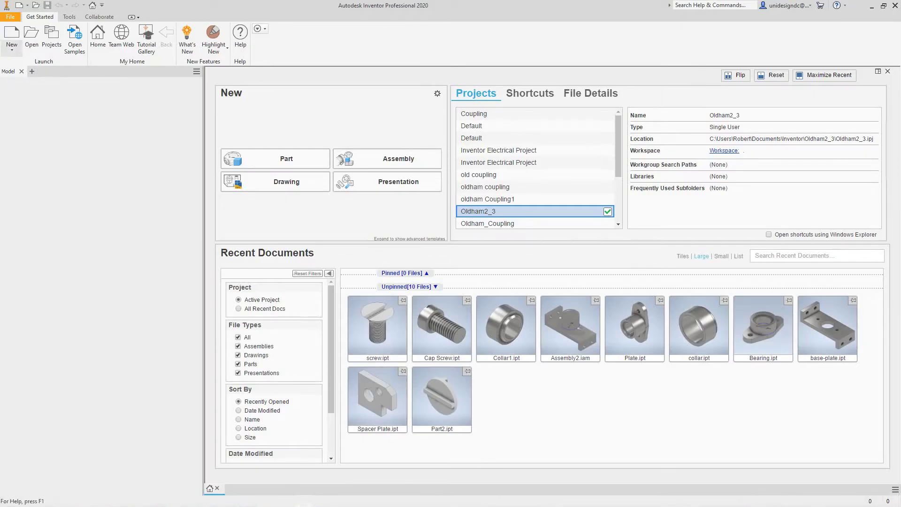
click(21, 64)
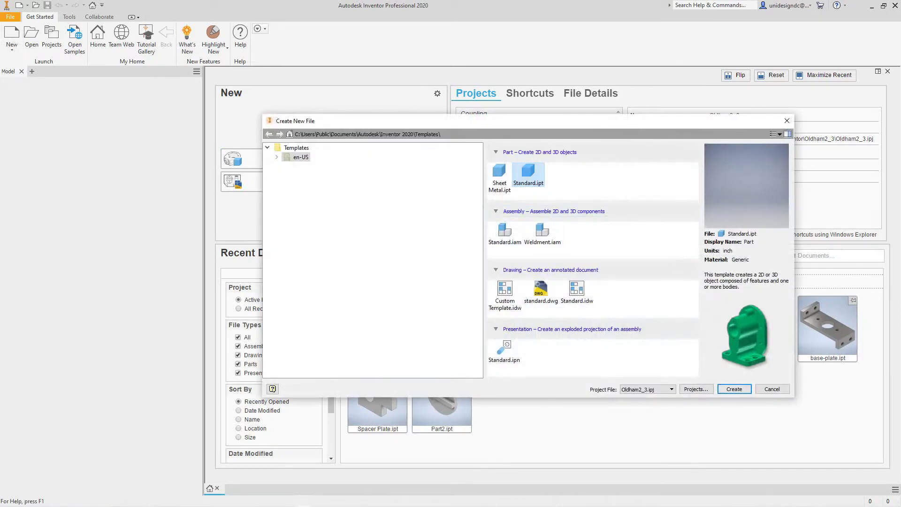
click(735, 389)
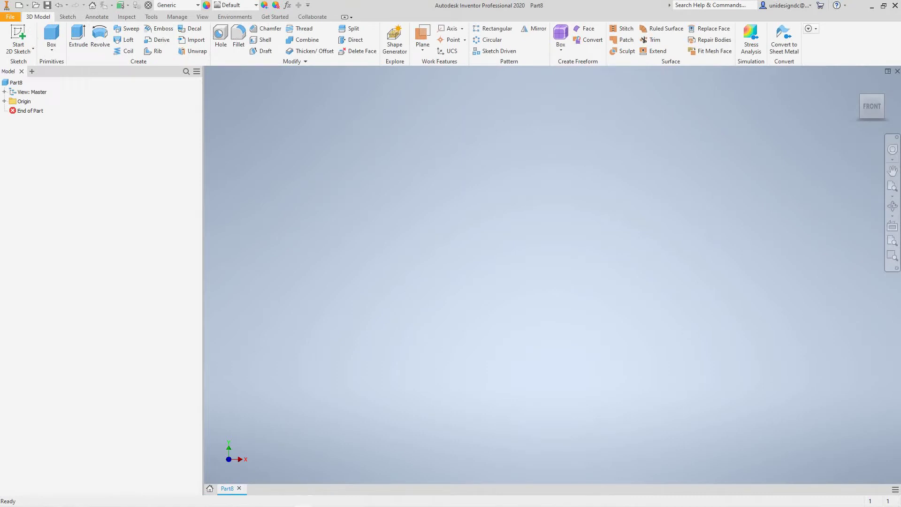
- Start a 2D sketch on the horizontal XZ origin plane
click(19, 49)
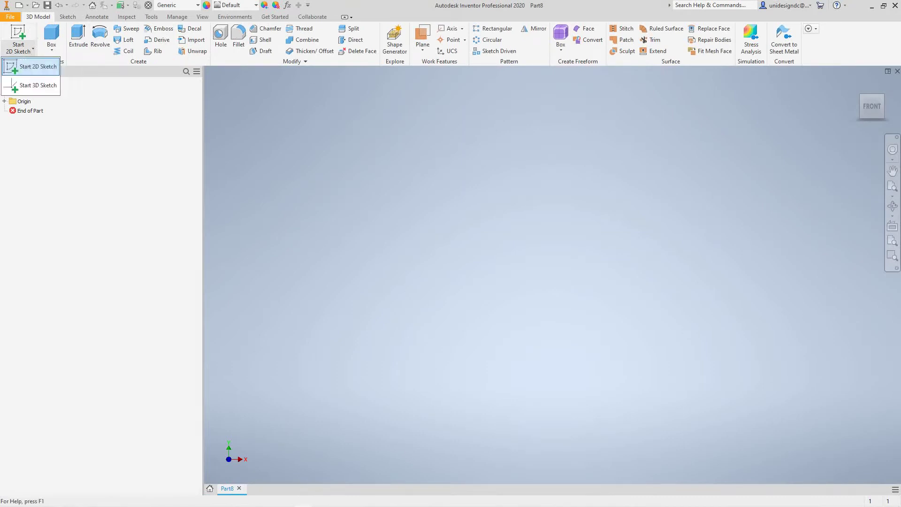
click(38, 66)
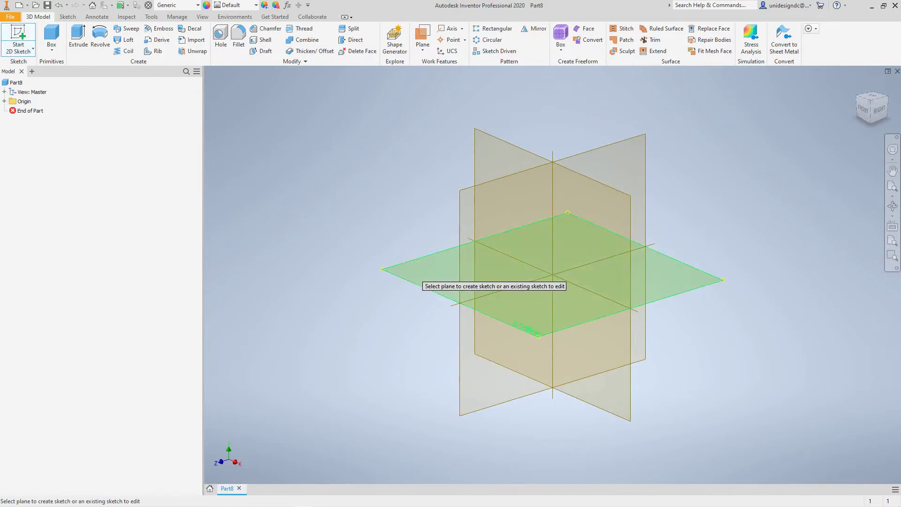
click(422, 281)
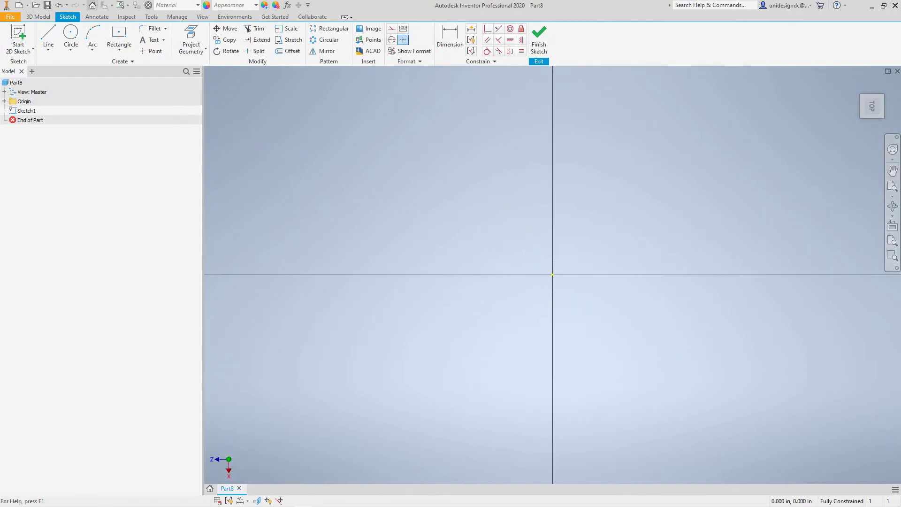
- Draw a circle of 0.5 in diameter centred on the origin and finish the sketch
click(71, 32)
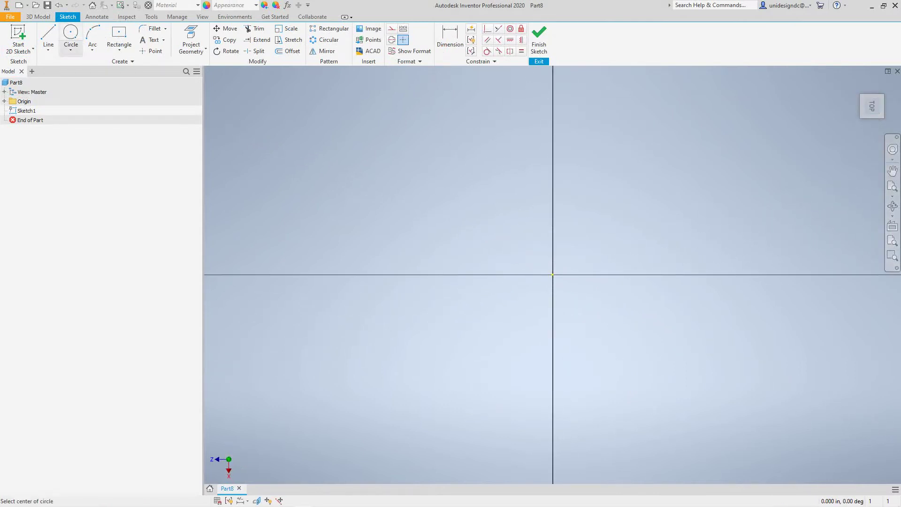
click(71, 48)
click(84, 67)
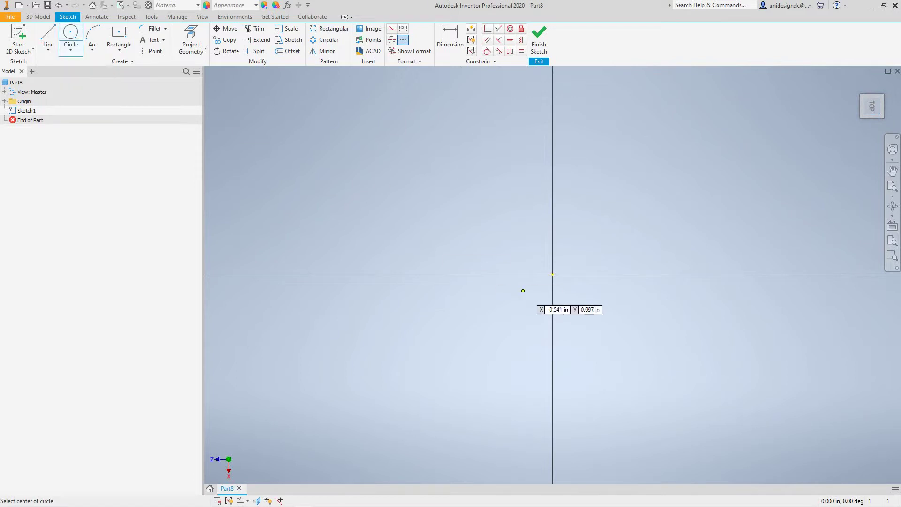
click(552, 275)
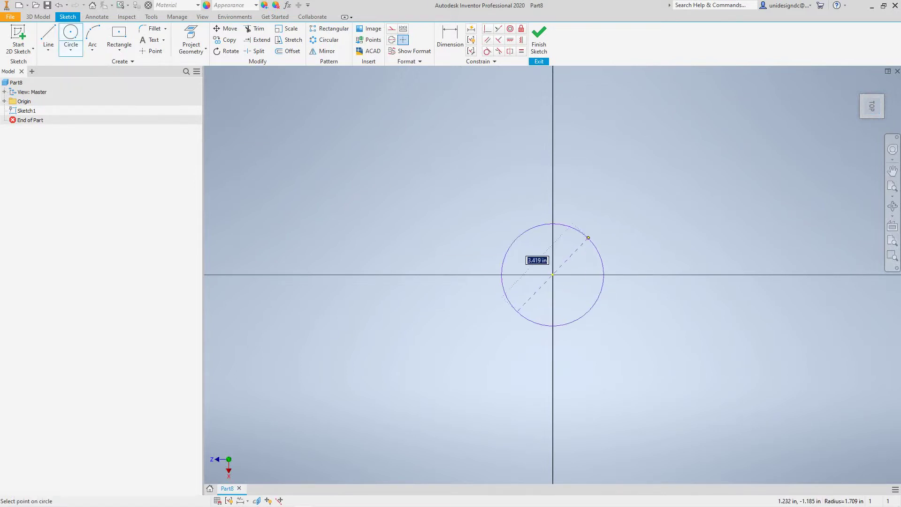
text(.5)
key(Return)
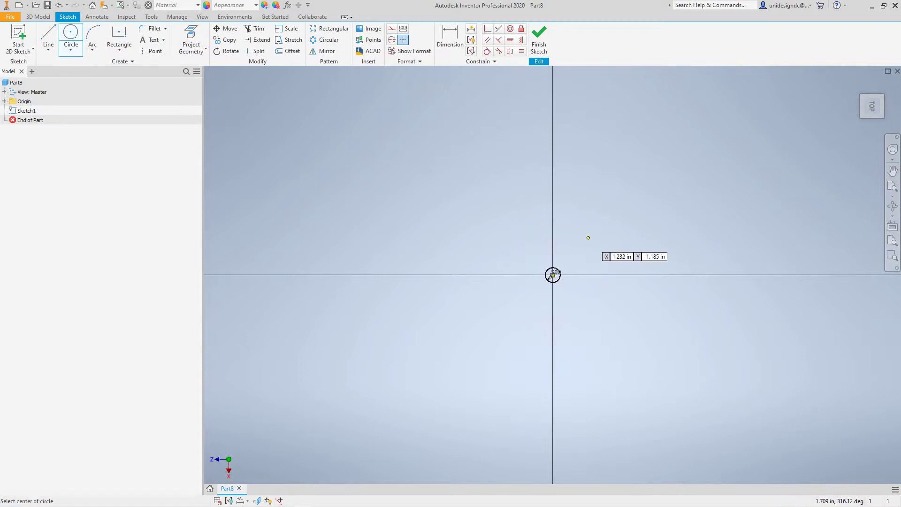
scroll(588, 238, down, 1)
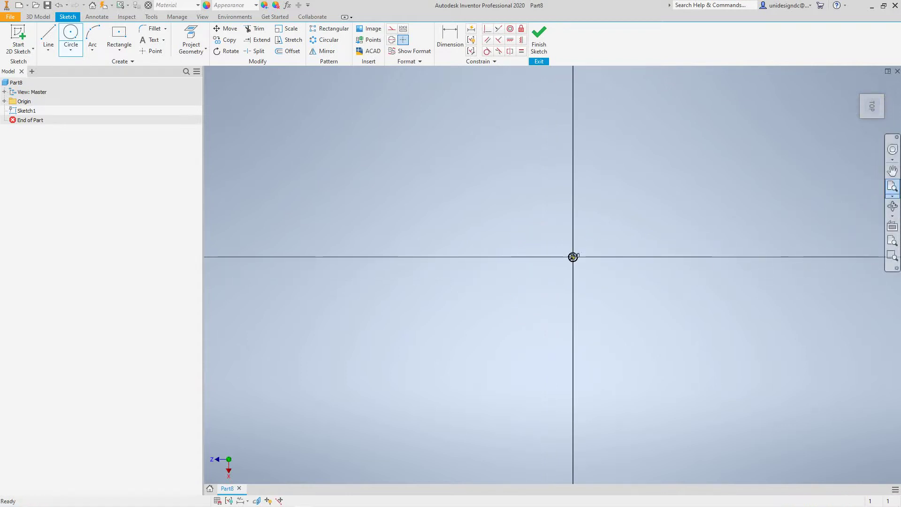
click(893, 187)
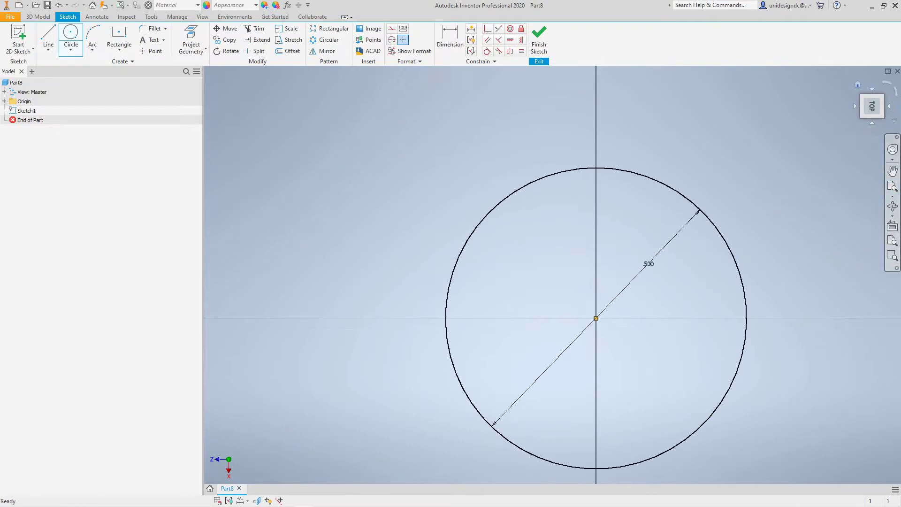
click(858, 85)
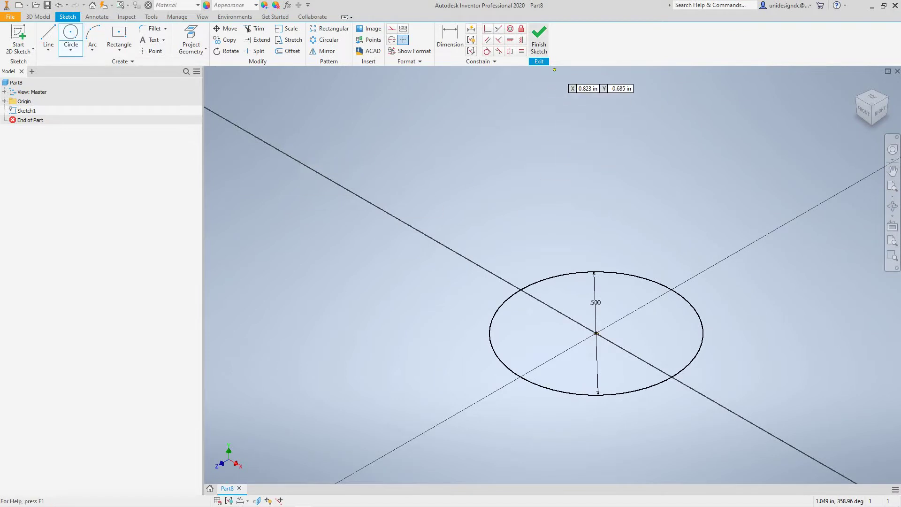
click(539, 40)
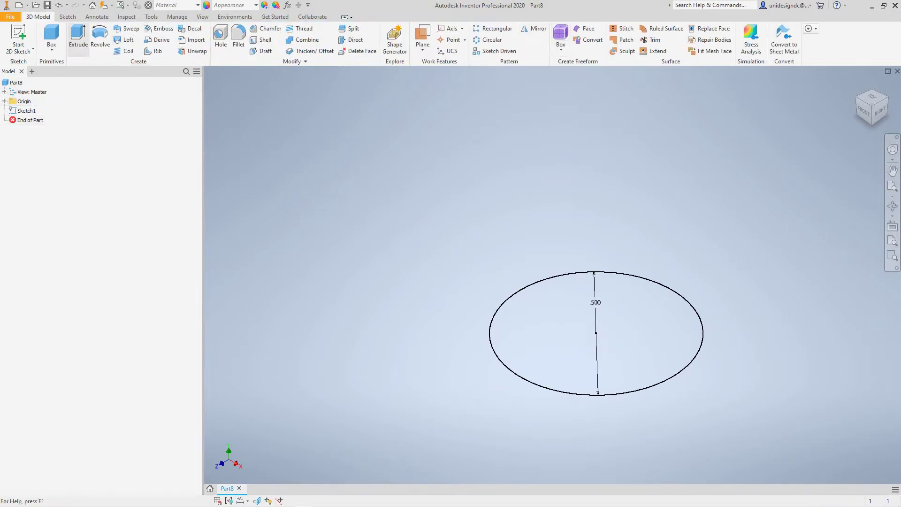
- Extrude the circle upward by 0.75 in to form the screw's shank
click(78, 37)
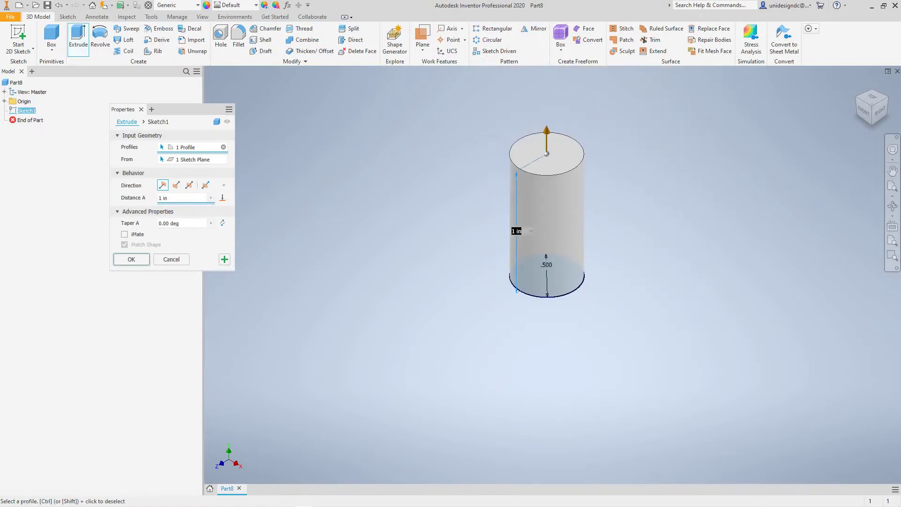
click(182, 198)
text(.75)
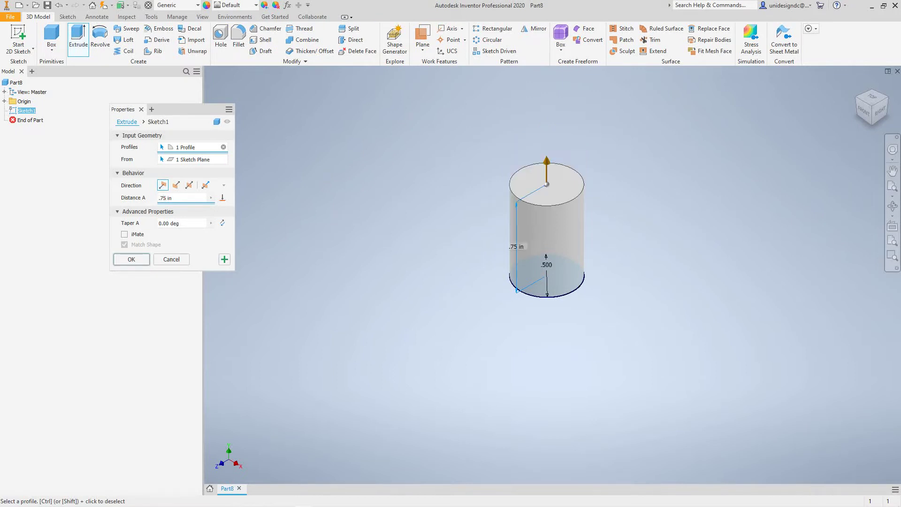
key(Return)
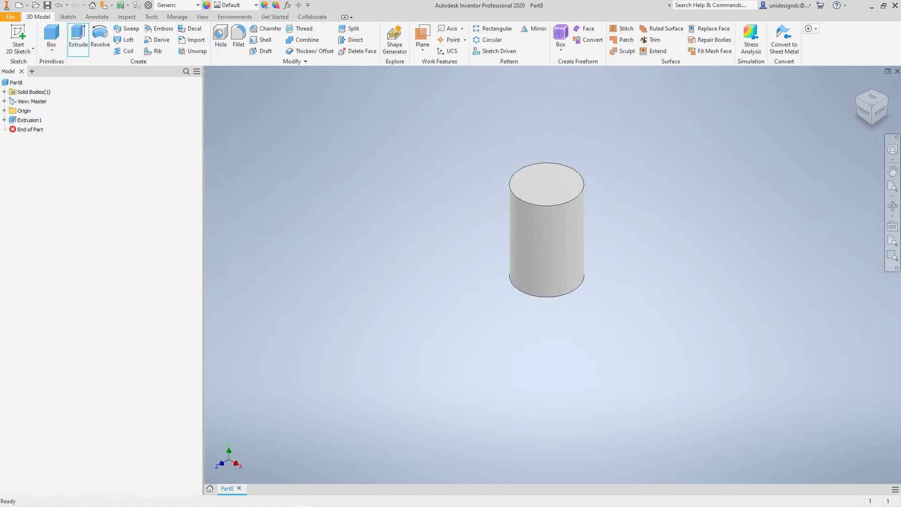
- Start a new sketch on the XY origin plane running through the cylinder's axis
scroll(595, 185, up, 3)
scroll(595, 185, down, 7)
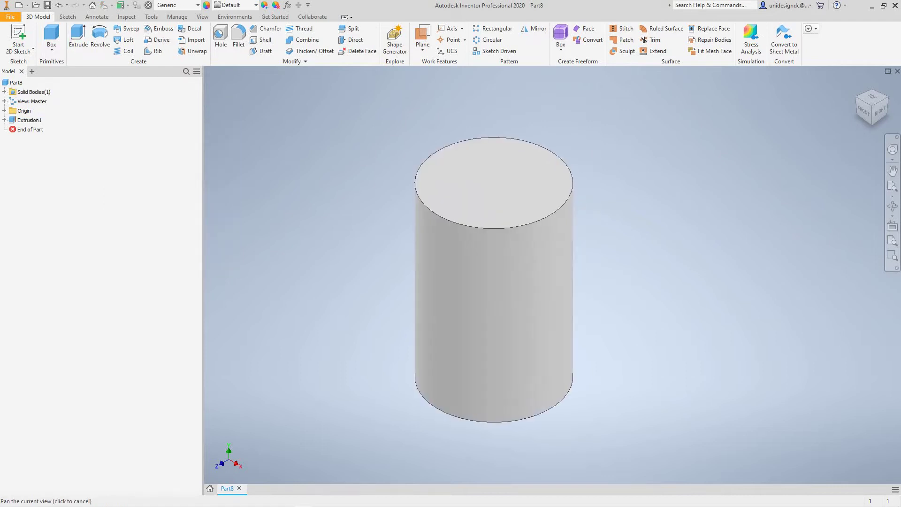
mouse_move(595, 186)
middle_down()
mouse_move(597, 212)
mouse_move(599, 183)
middle_up()
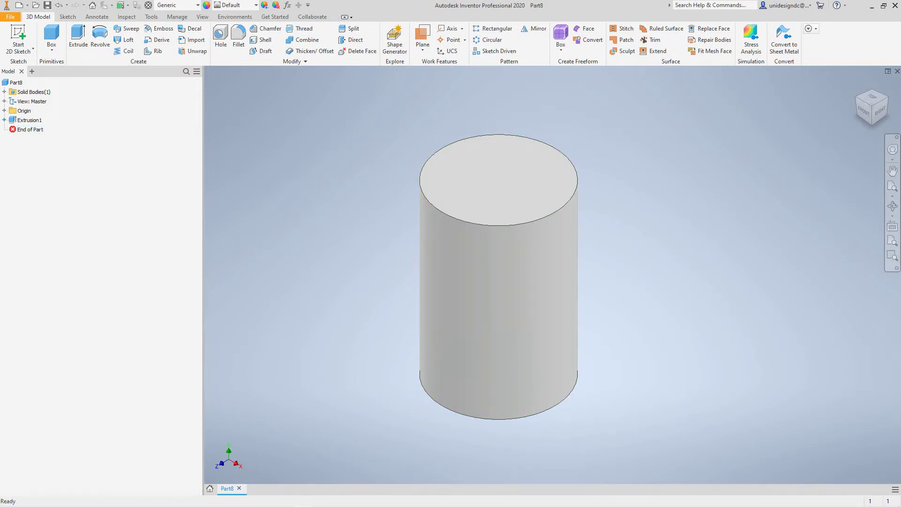
click(4, 110)
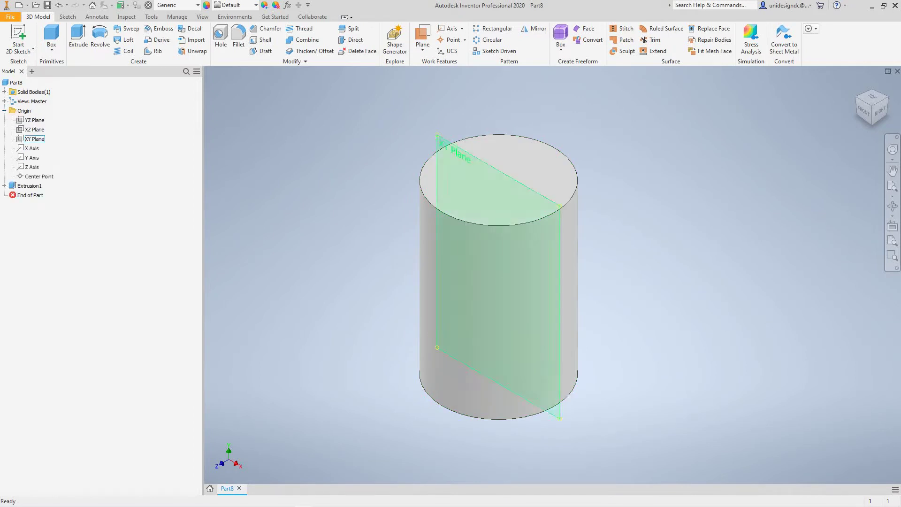
click(35, 139)
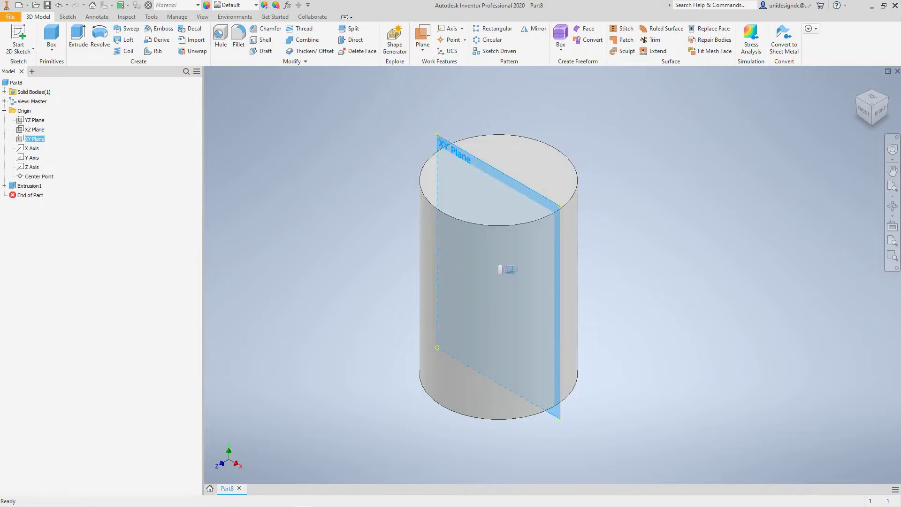
click(510, 271)
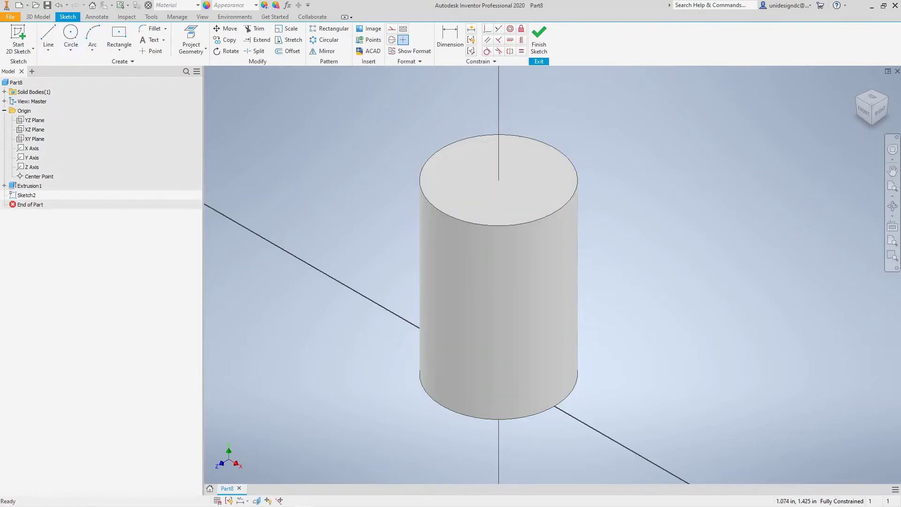
- Sketch the countersunk head's closed half-profile on top of the cylinder from its axis, about 0.384 in wide at the top and 0.186 in high
key(F2)
click(864, 112)
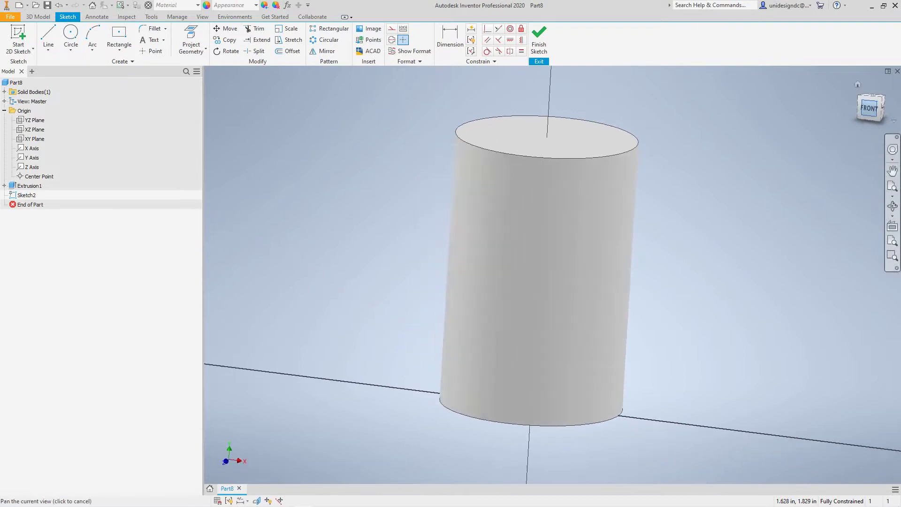
middle_drag(755, 142, 678, 236)
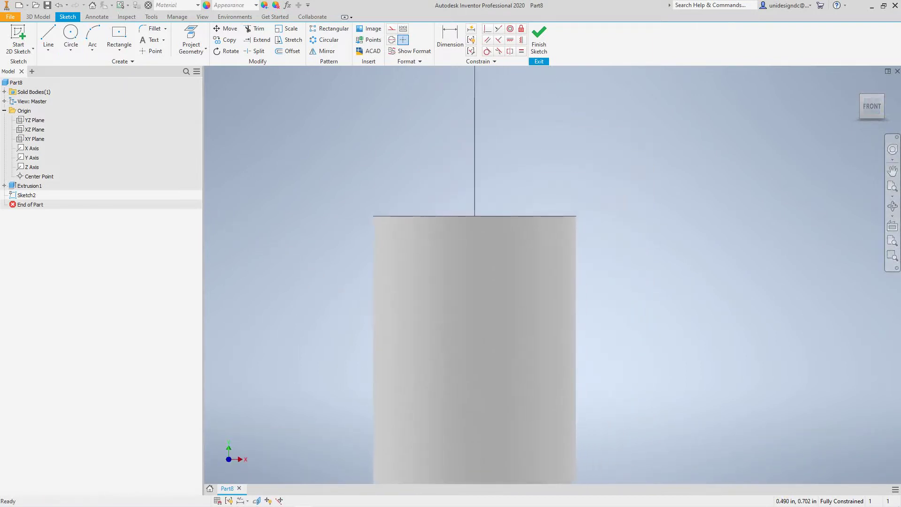
click(48, 38)
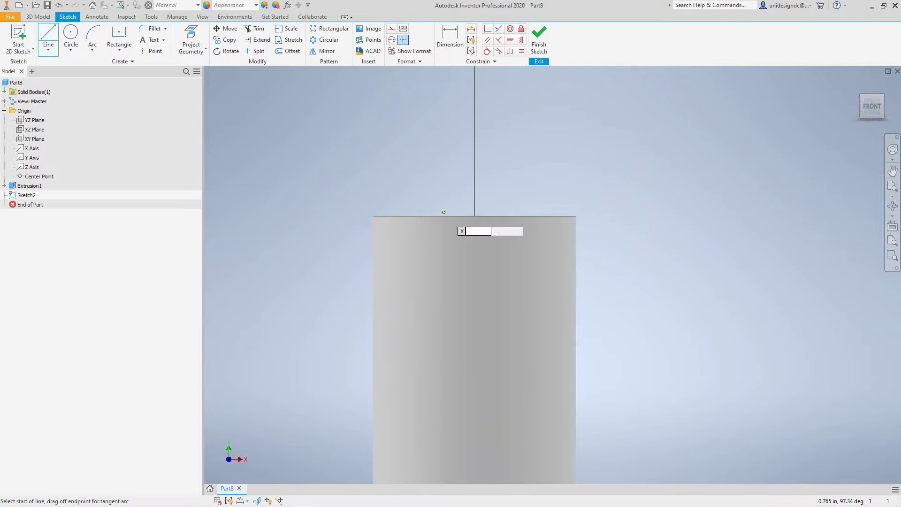
click(474, 216)
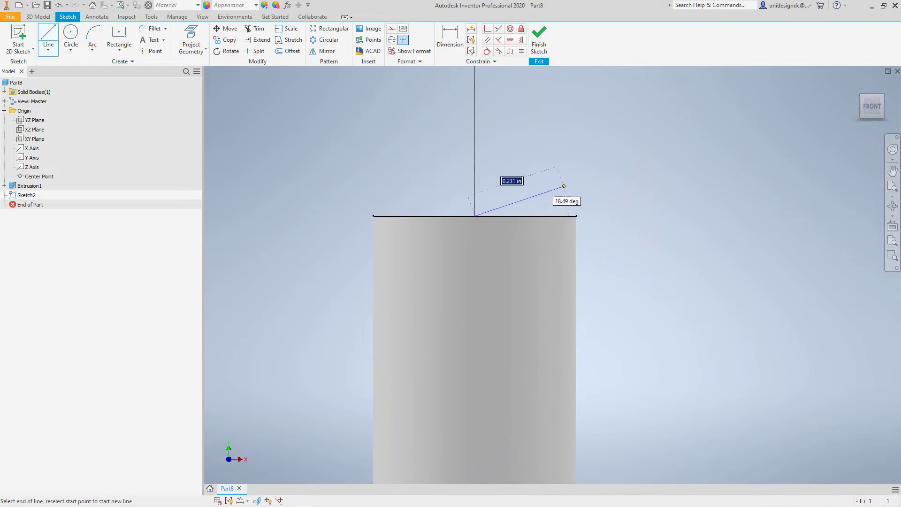
click(576, 215)
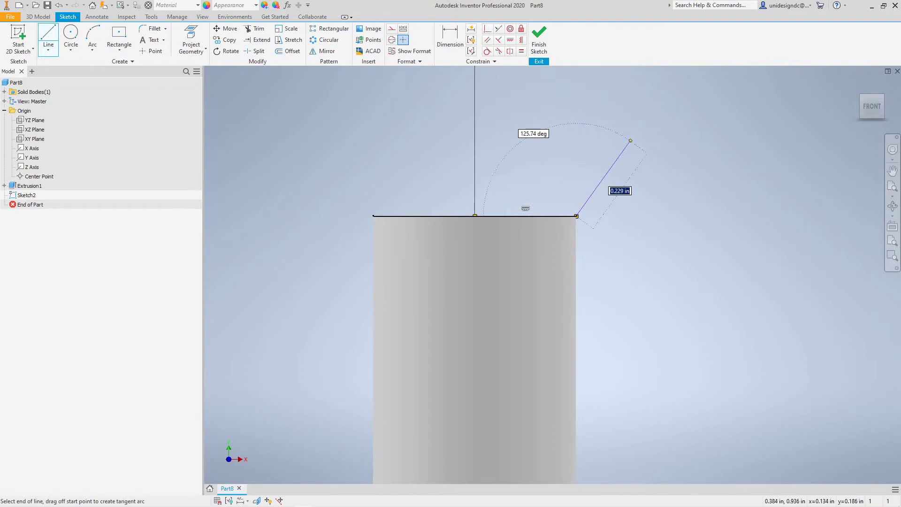
click(631, 140)
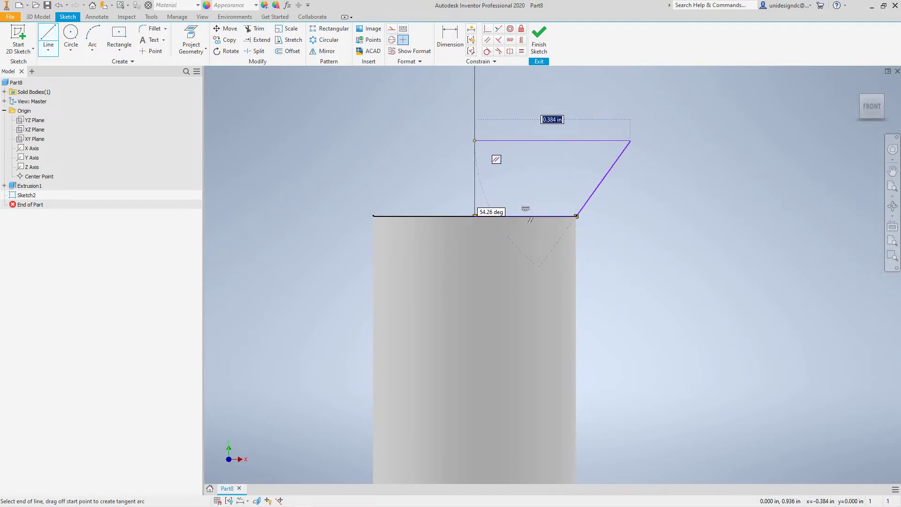
click(475, 140)
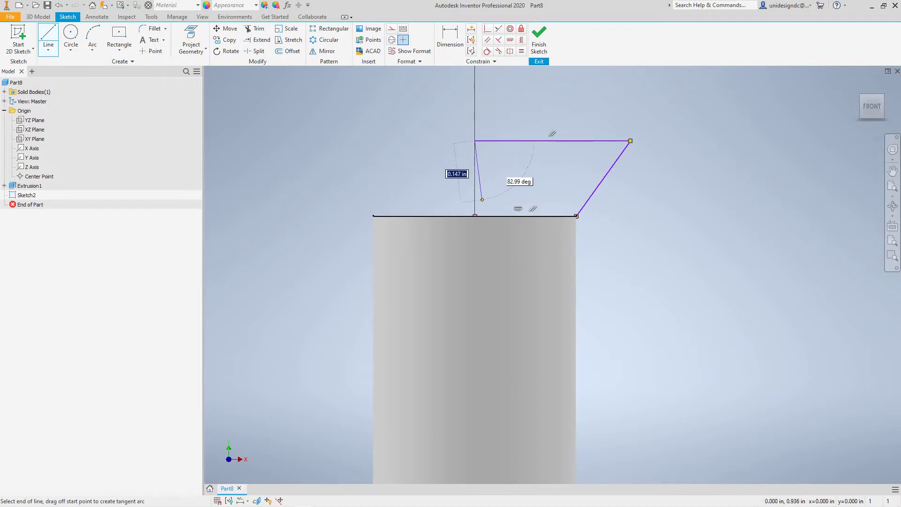
click(475, 216)
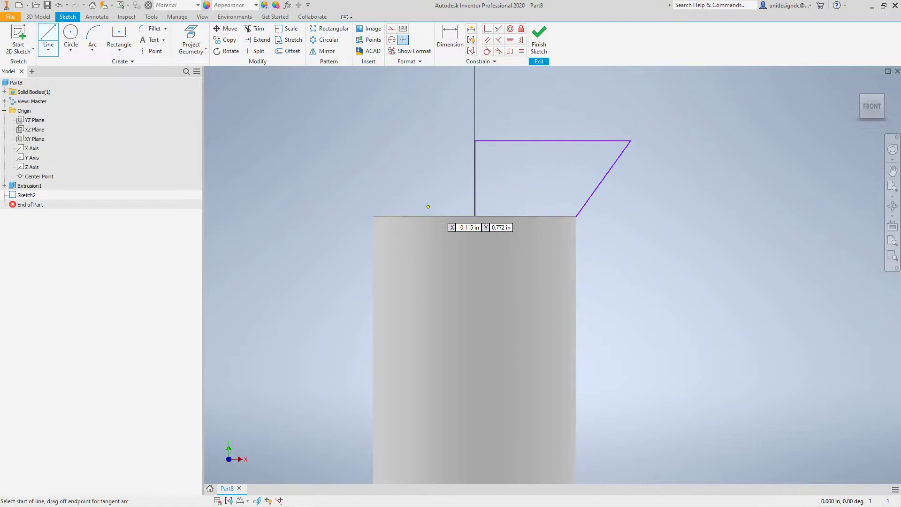
click(475, 216)
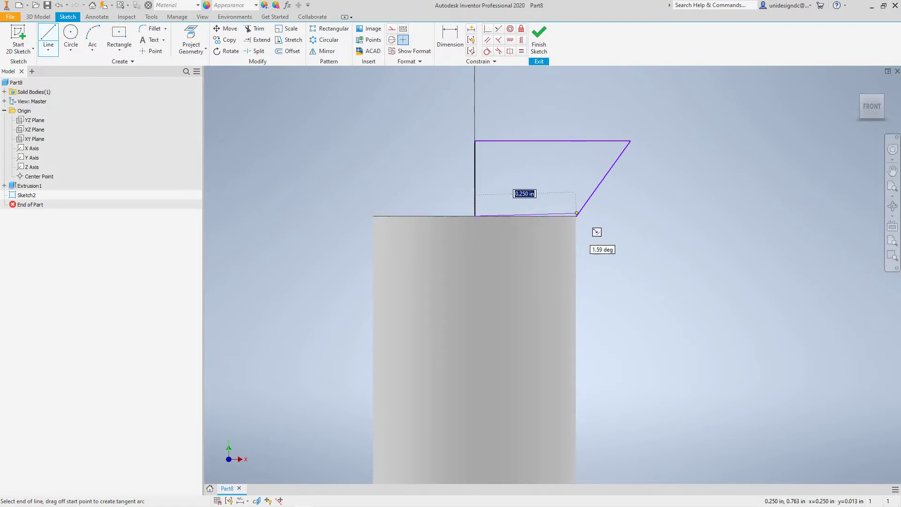
click(579, 217)
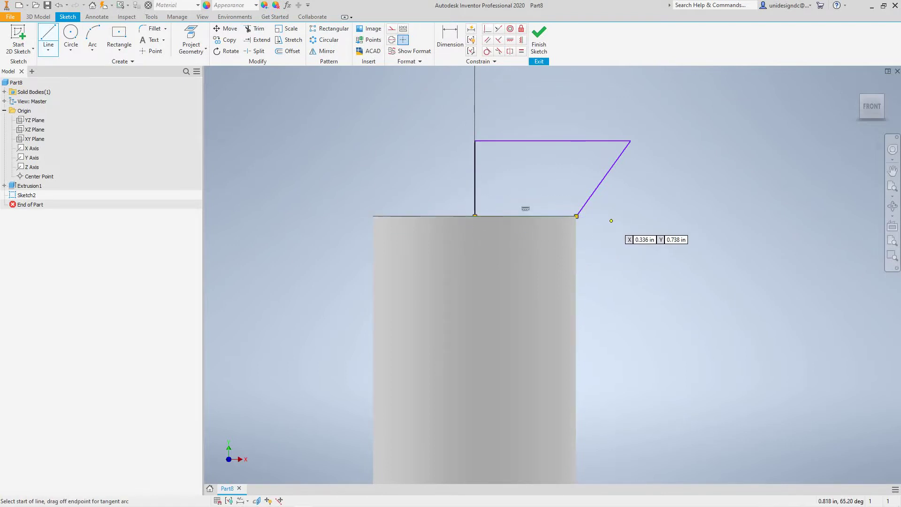
- Dimension the head profile's height between its top line and the cylinder's top edge as 0.25 in
scroll(608, 221, down, 2)
scroll(607, 222, up, 3)
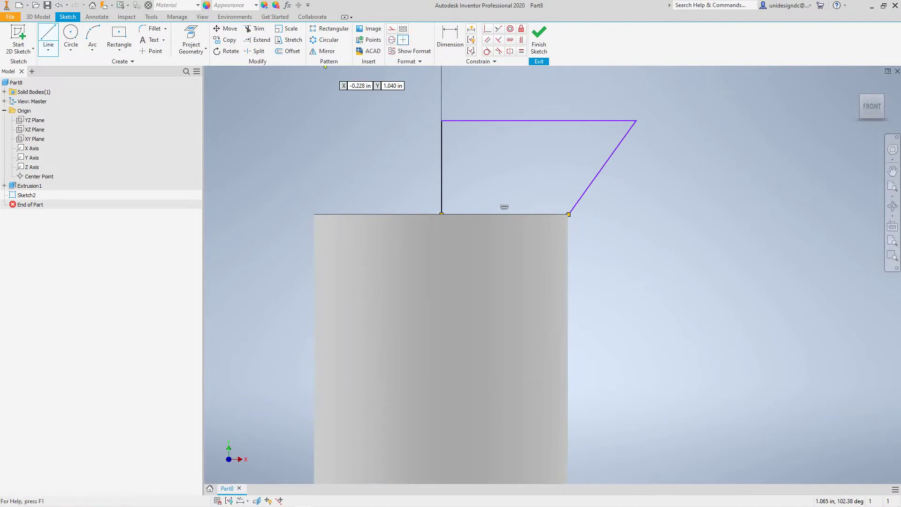
click(451, 40)
click(493, 120)
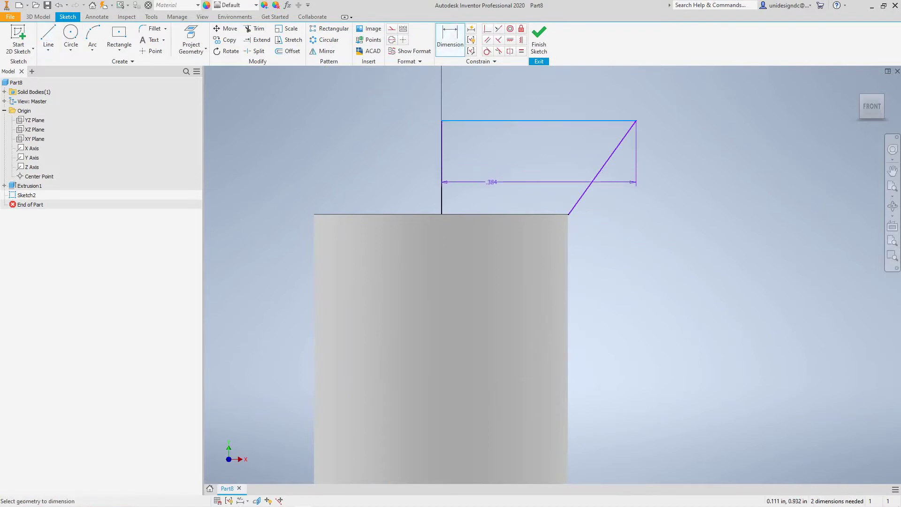
click(493, 214)
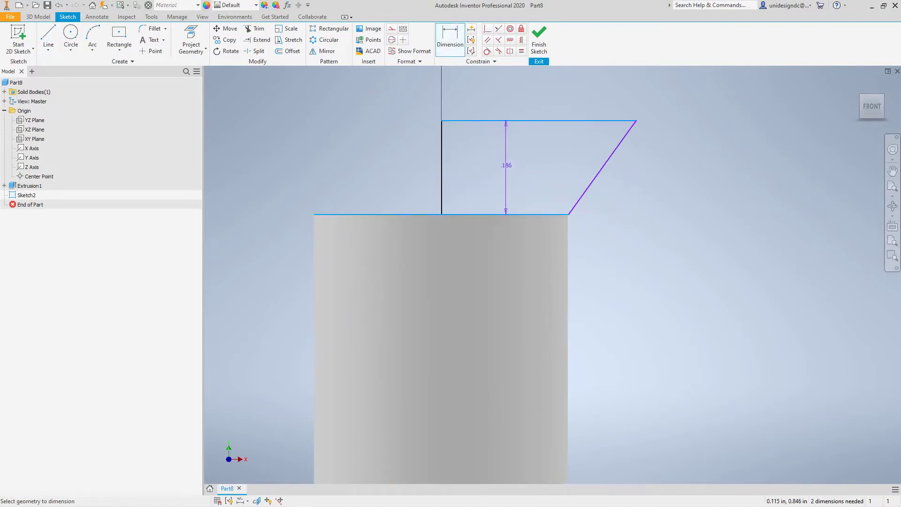
click(759, 170)
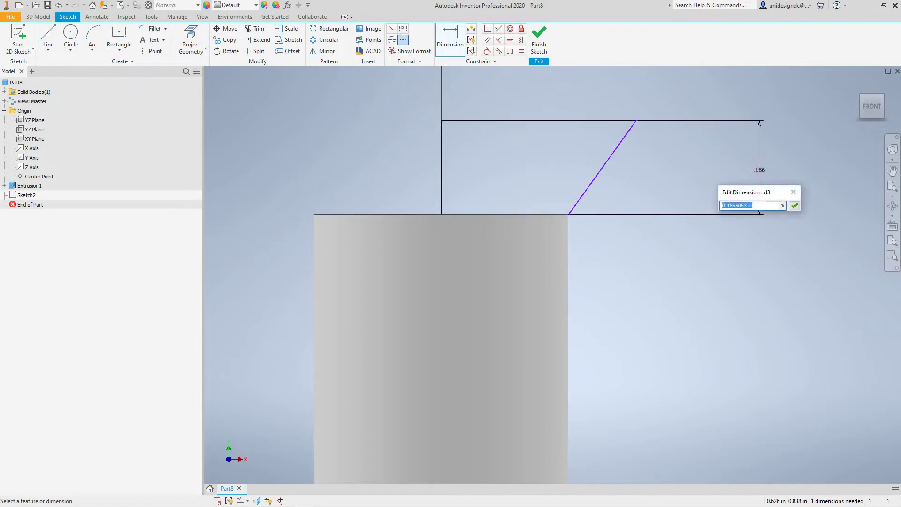
text(.25)
key(Return)
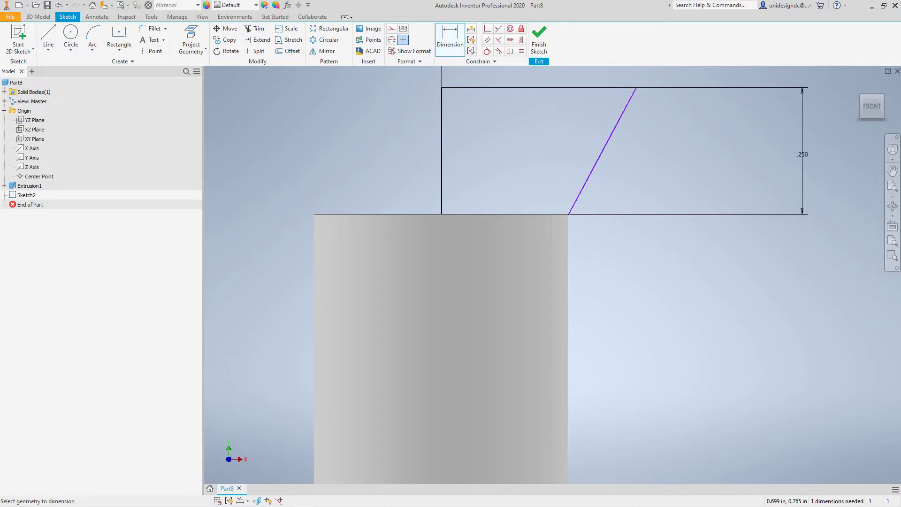
- Switch to Chrome, examine the HFMS countersunk head screw's picture and size table, and return to Inventor
middle_drag(688, 282, 643, 399)
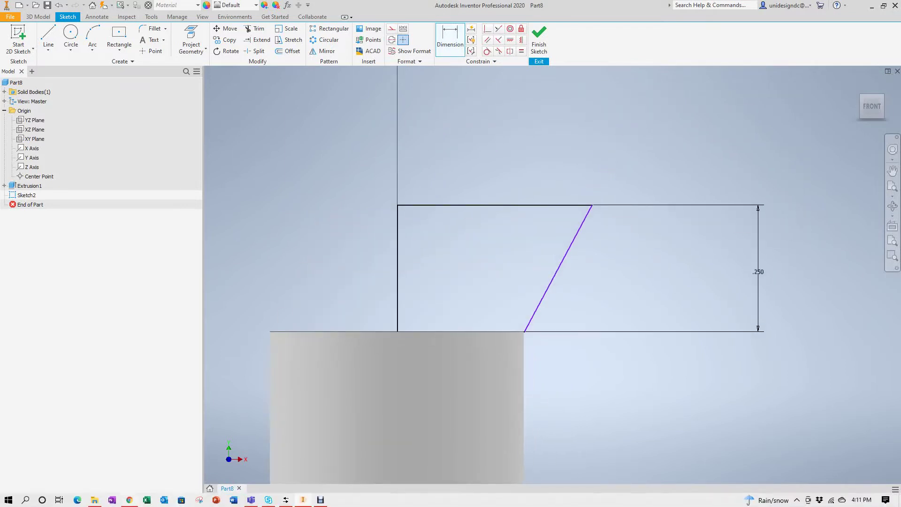
click(129, 501)
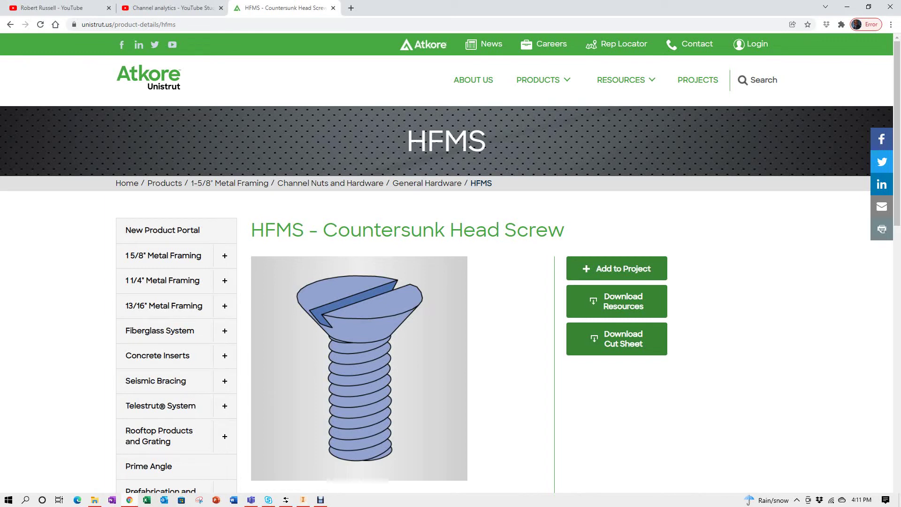
scroll(225, 437, down, 5)
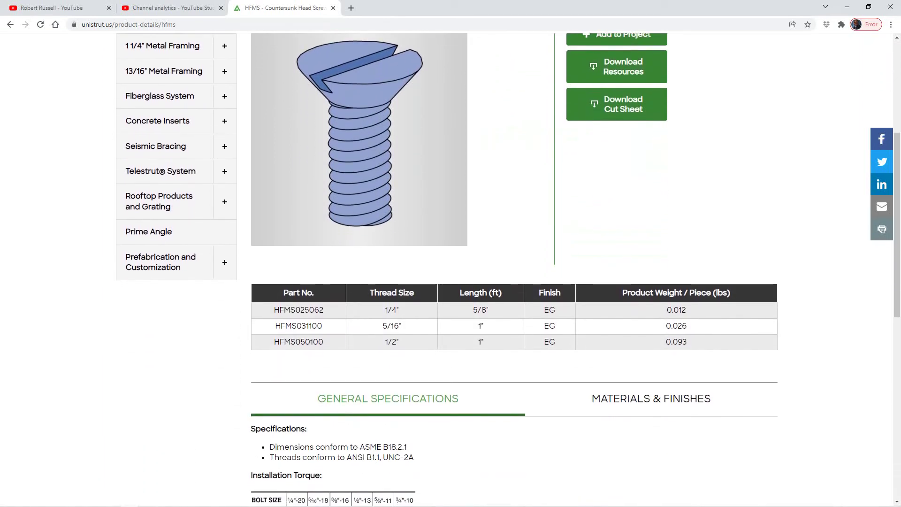
scroll(225, 436, up, 5)
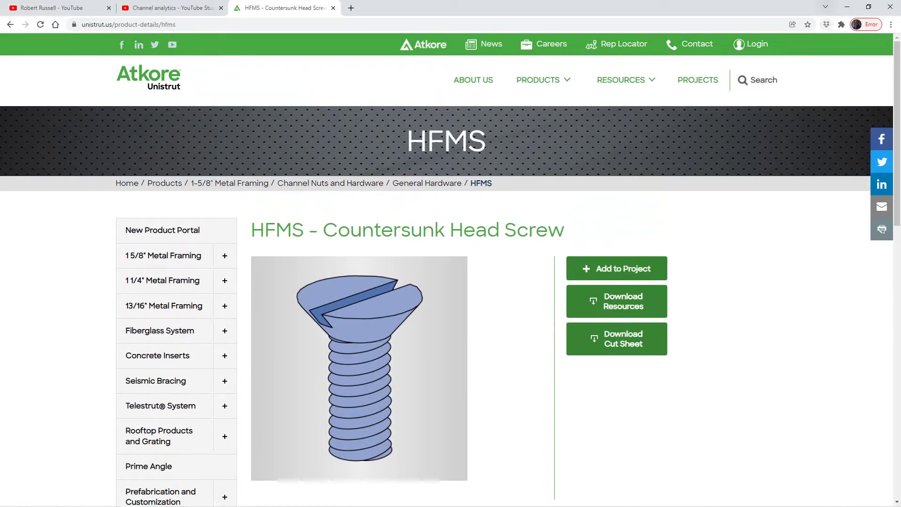
click(847, 7)
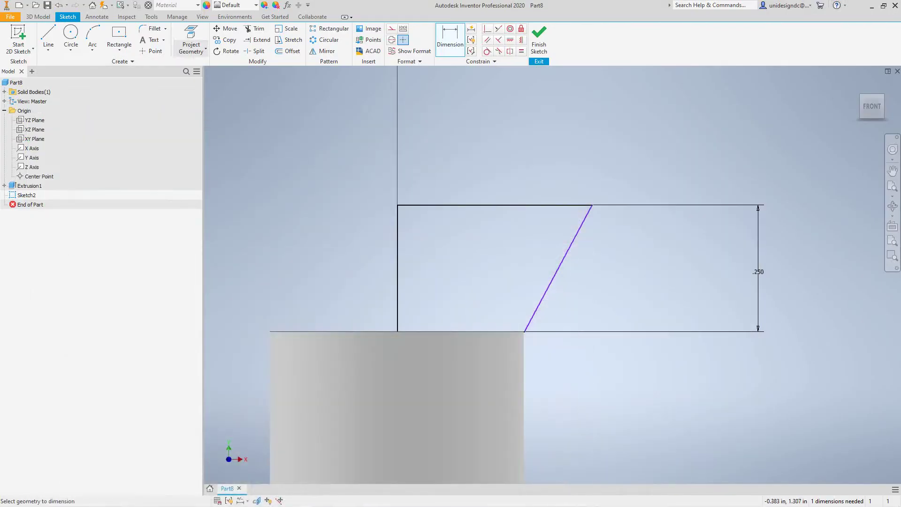
- Dimension the angle between the profile's top line and its slanted side as 45 degrees and finish the sketch
click(516, 204)
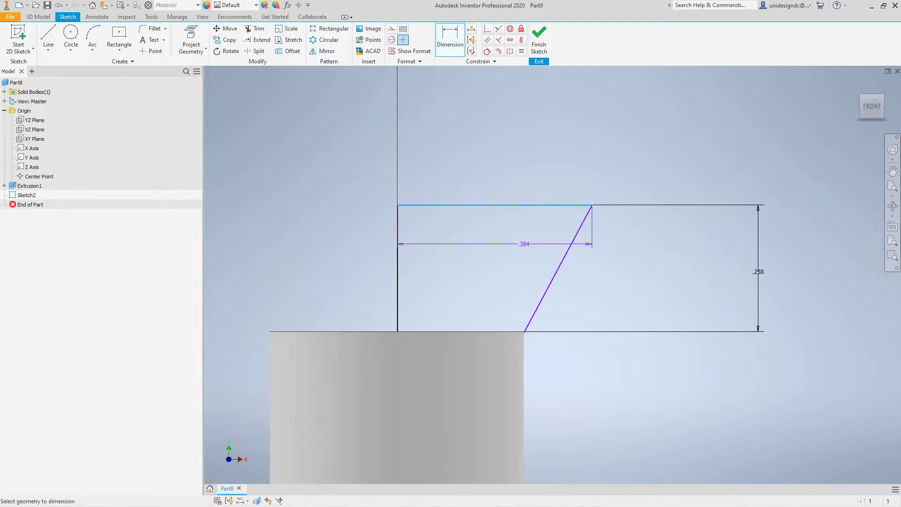
click(558, 269)
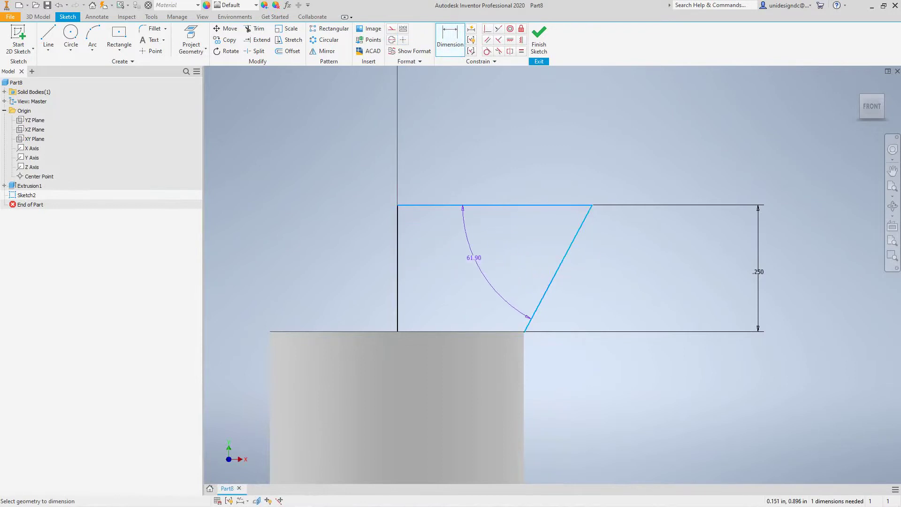
click(497, 251)
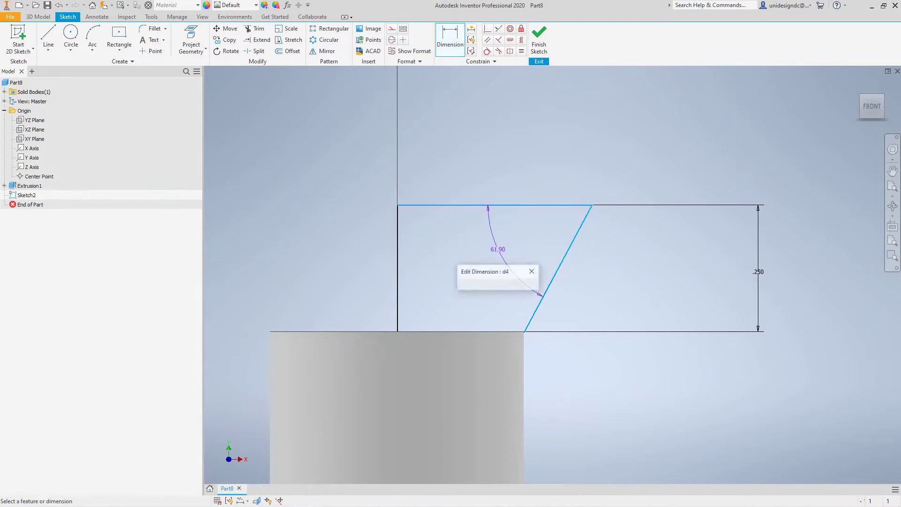
text(45)
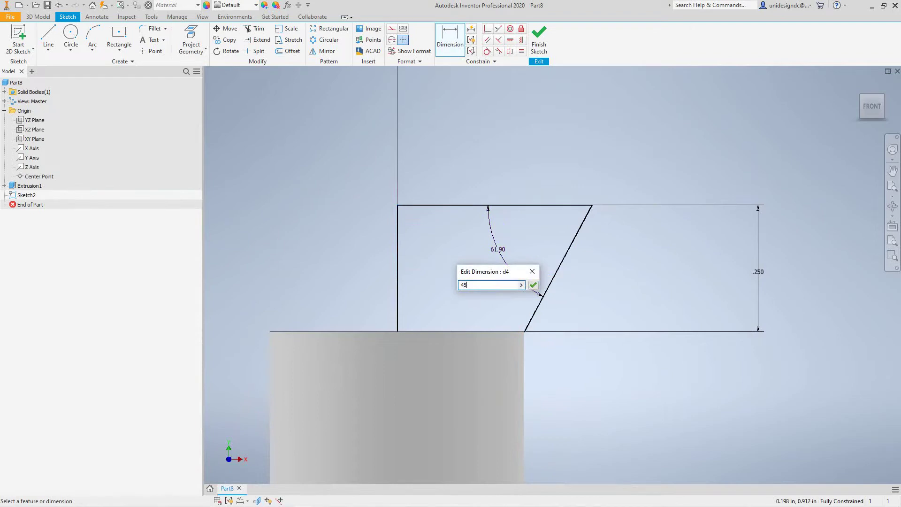
click(534, 285)
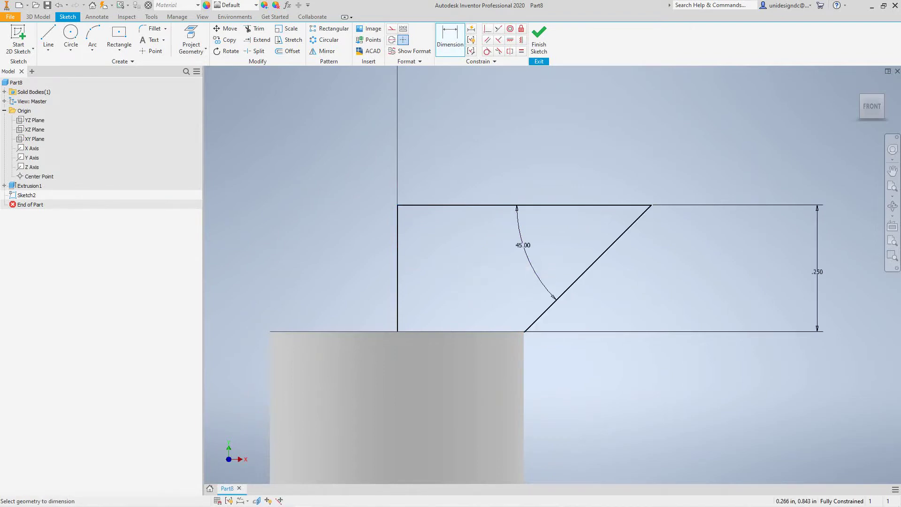
scroll(506, 269, down, 3)
scroll(506, 269, up, 5)
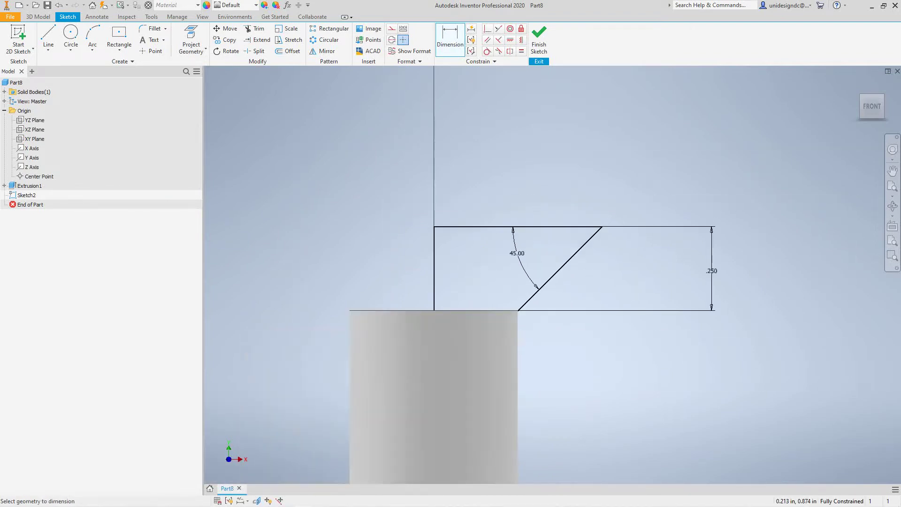
scroll(789, 169, down, 3)
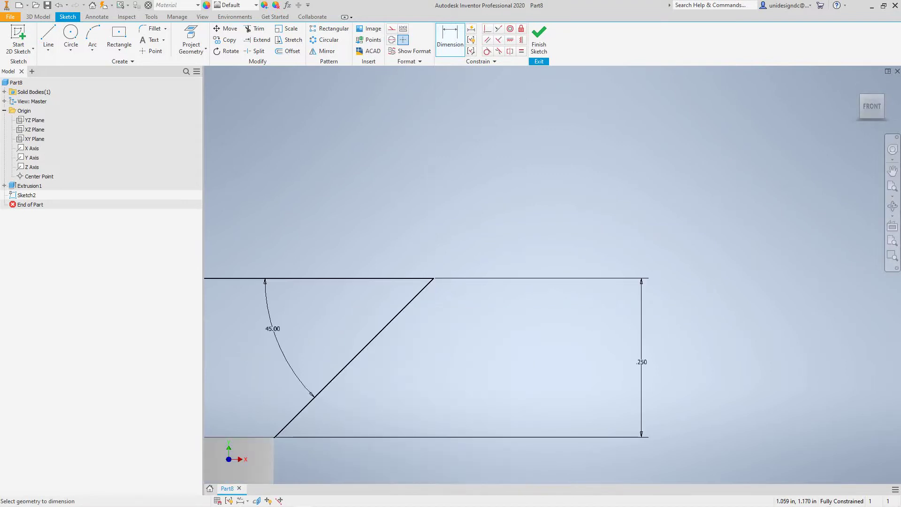
scroll(789, 169, up, 7)
middle_drag(789, 169, 690, 213)
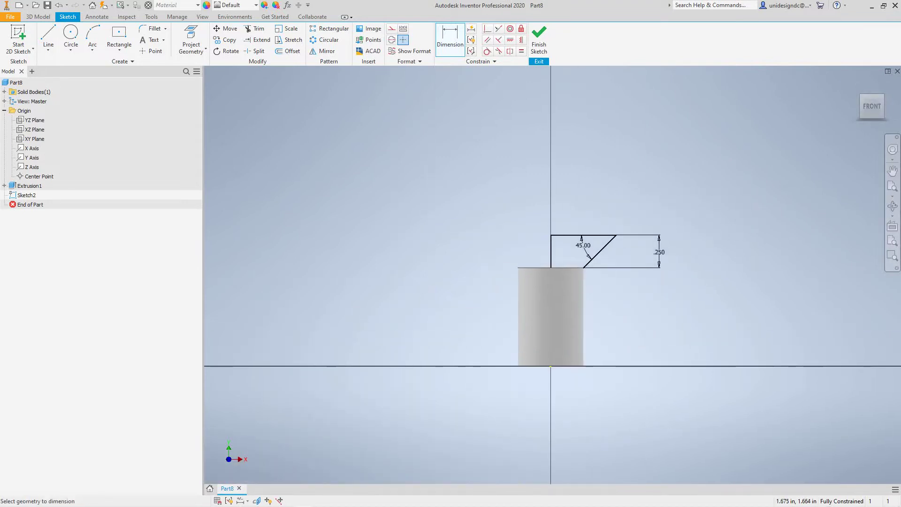
click(539, 40)
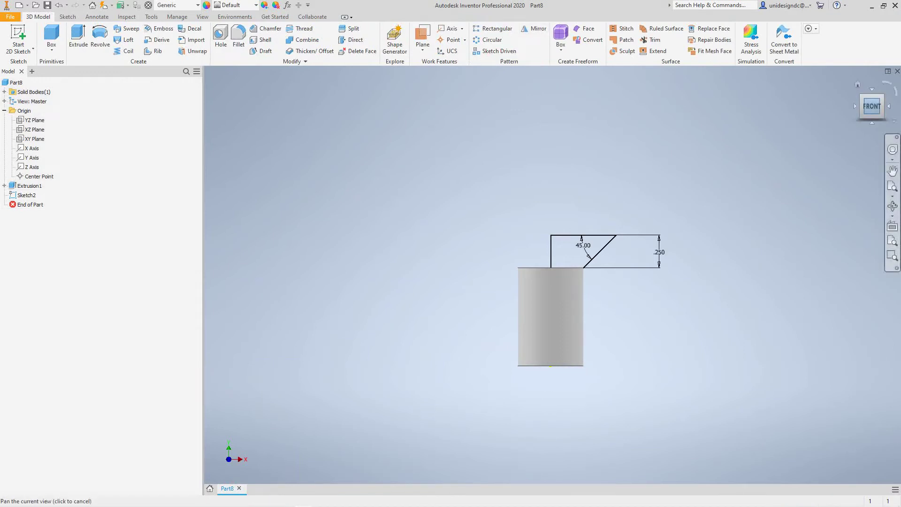
- Revolve the head profile a full 360 degrees around its vertical line on the cylinder's axis, joined to the shank
click(100, 37)
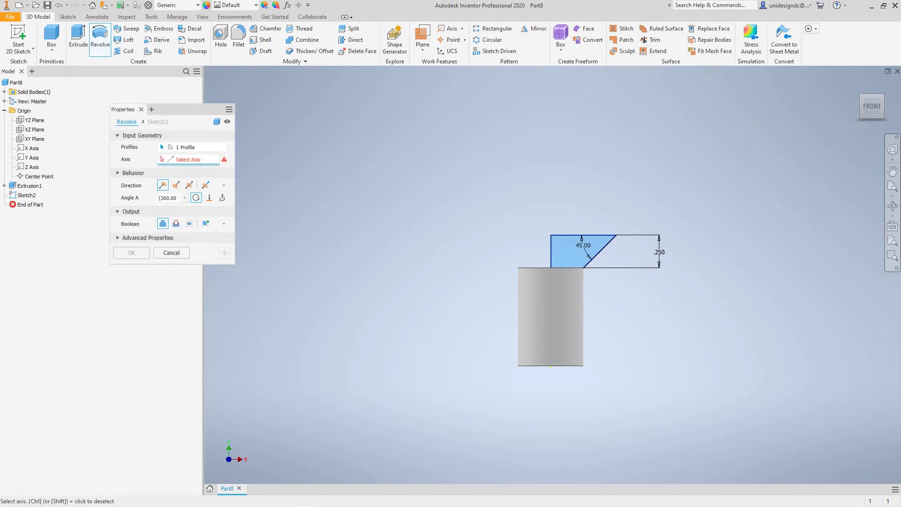
click(551, 251)
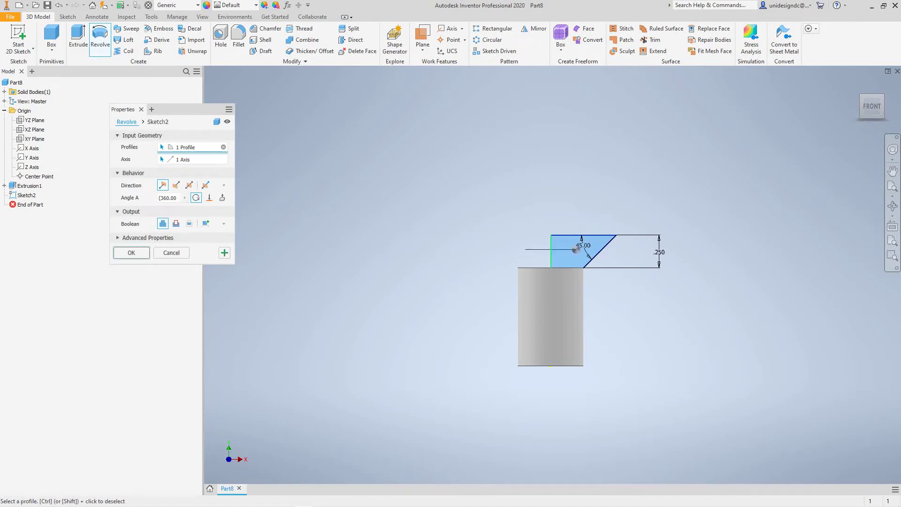
shift+middle_drag(572, 285, 574, 303)
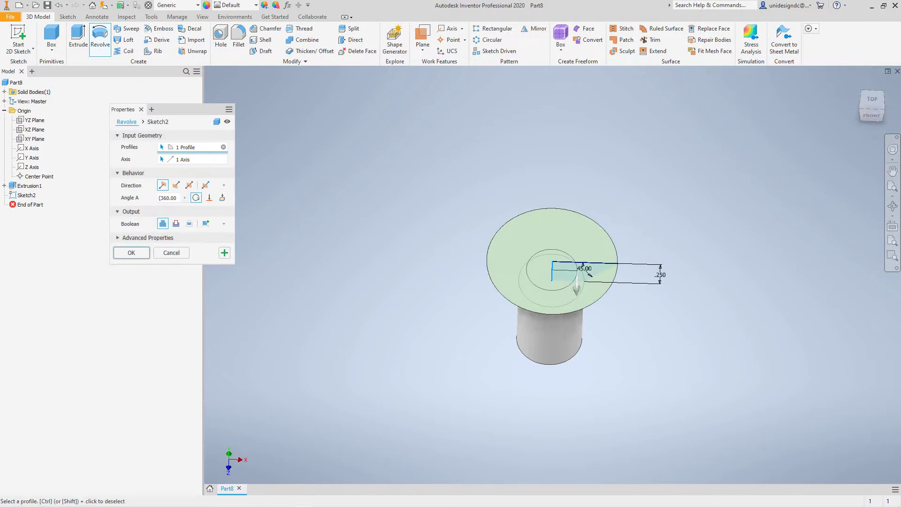
key(Return)
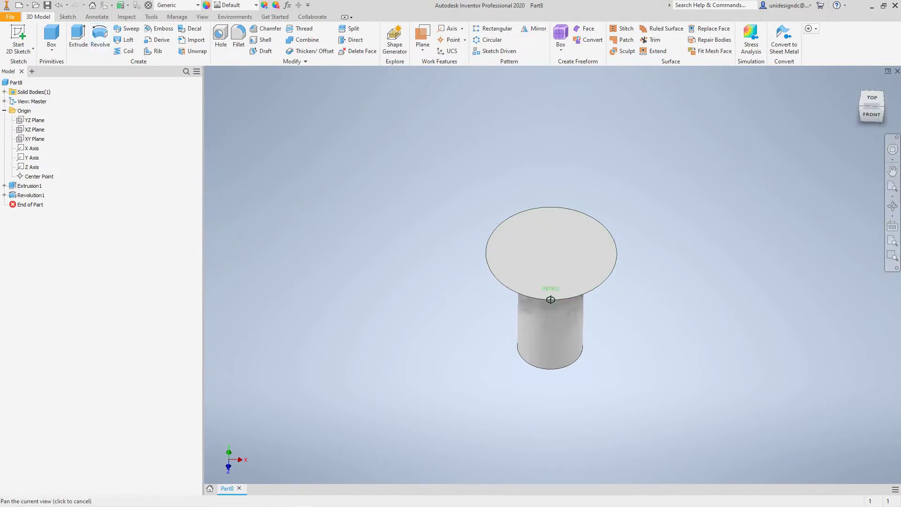
shift+middle_drag(551, 300, 549, 251)
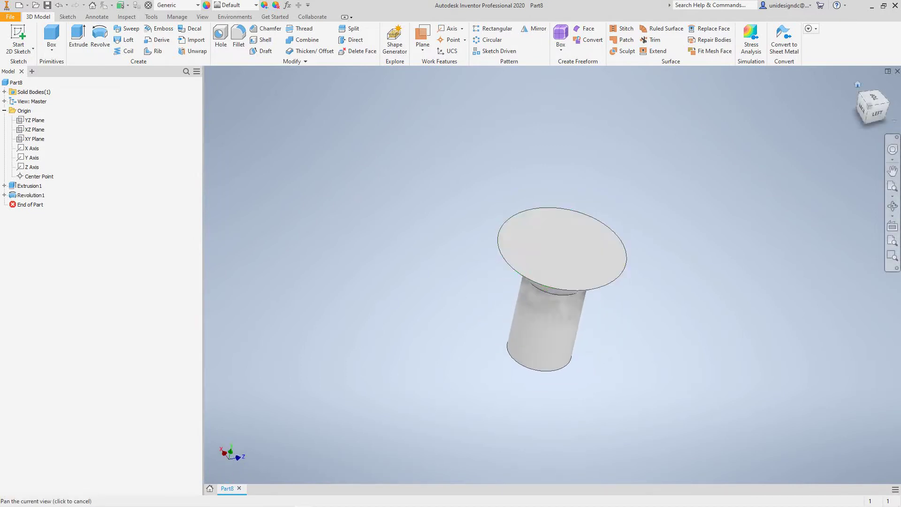
click(877, 105)
key(F6)
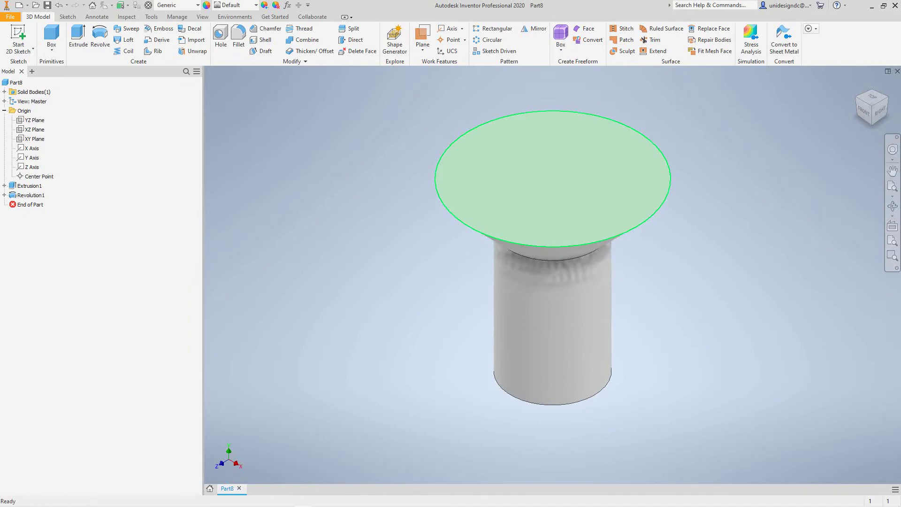
- Sketch a centred slot rectangle about 0.19 by 1.11 in on the head's top face, spanning past its edges, and finish the sketch
click(549, 194)
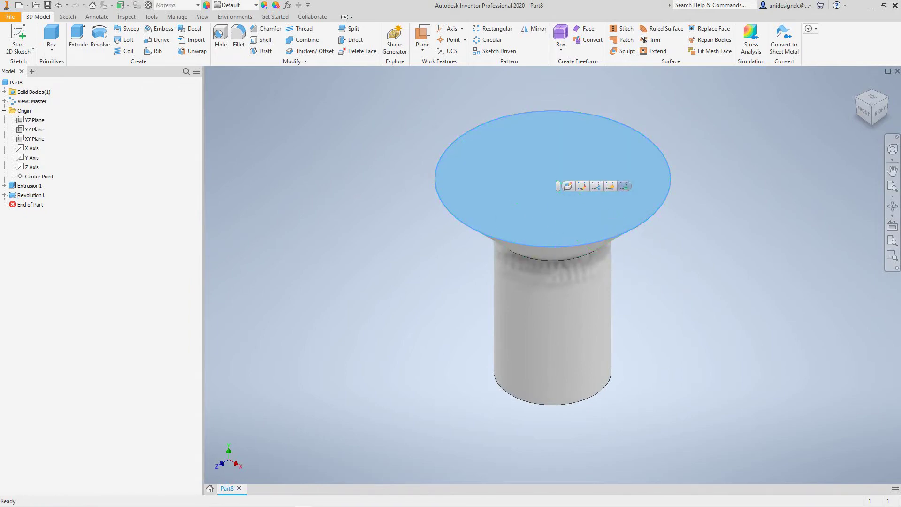
click(624, 186)
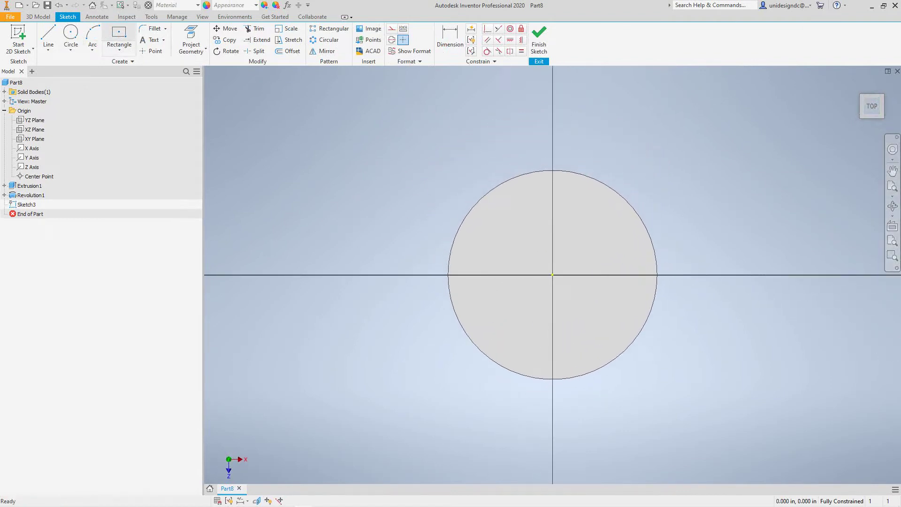
click(119, 38)
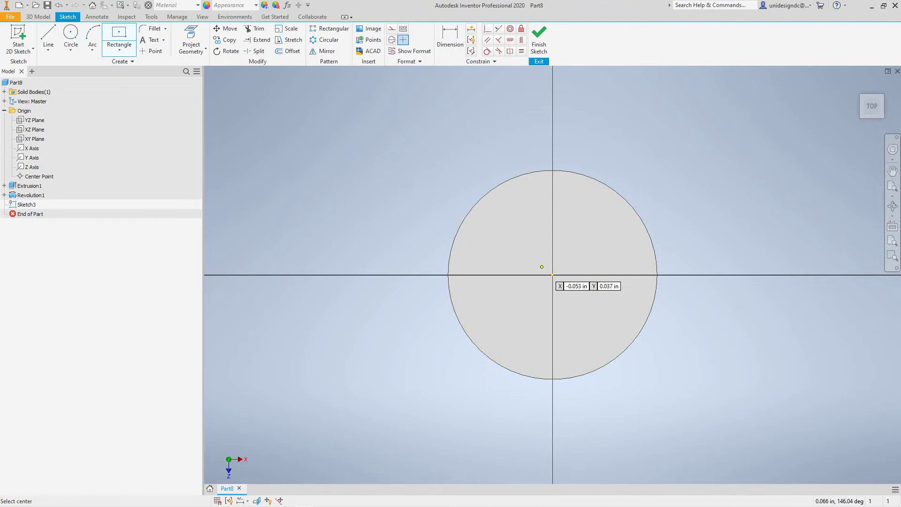
click(552, 275)
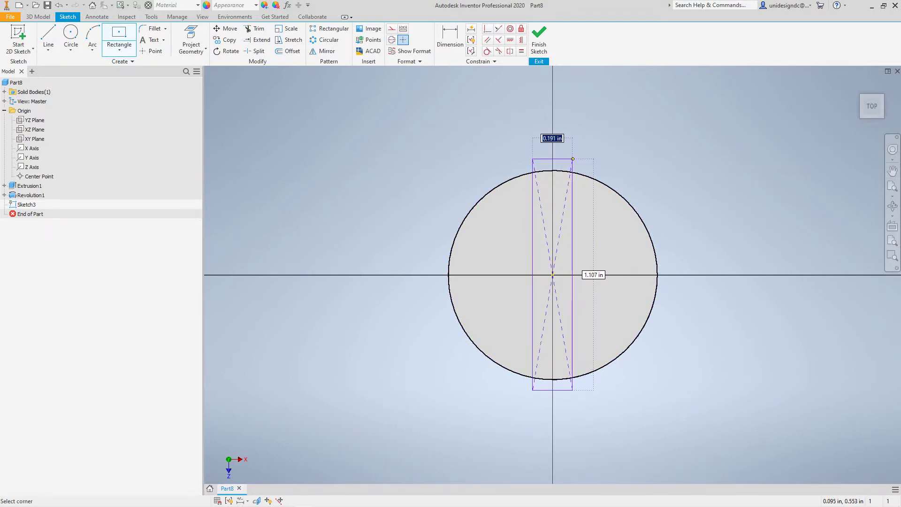
click(573, 159)
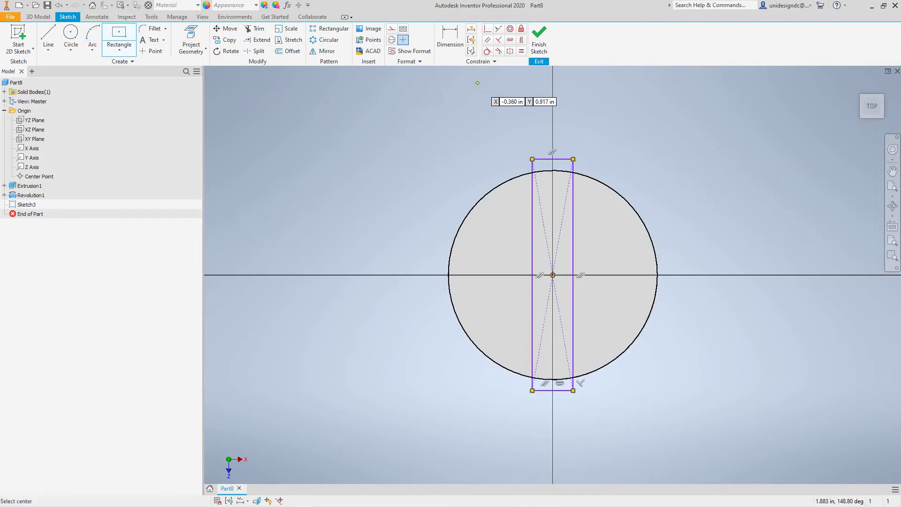
click(539, 38)
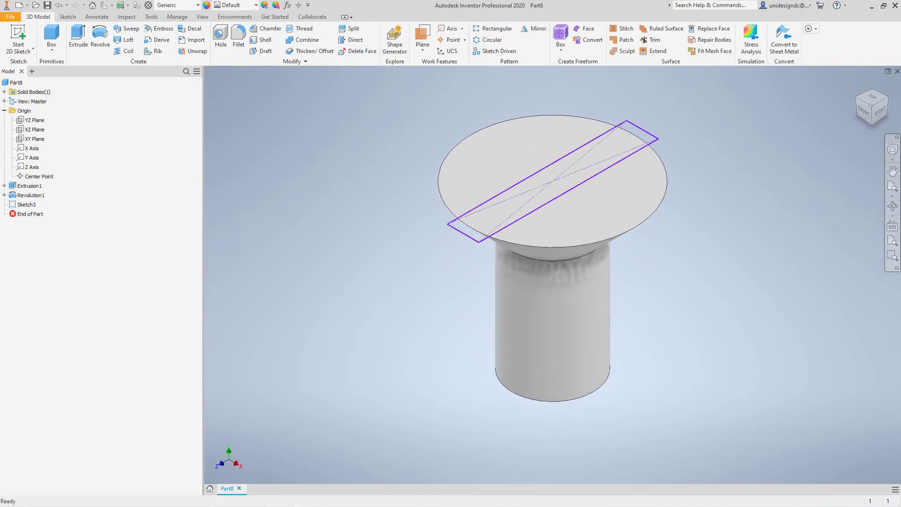
- Extrude the slot rectangle as a cut 1/8 in deep down into the screw head
key(e)
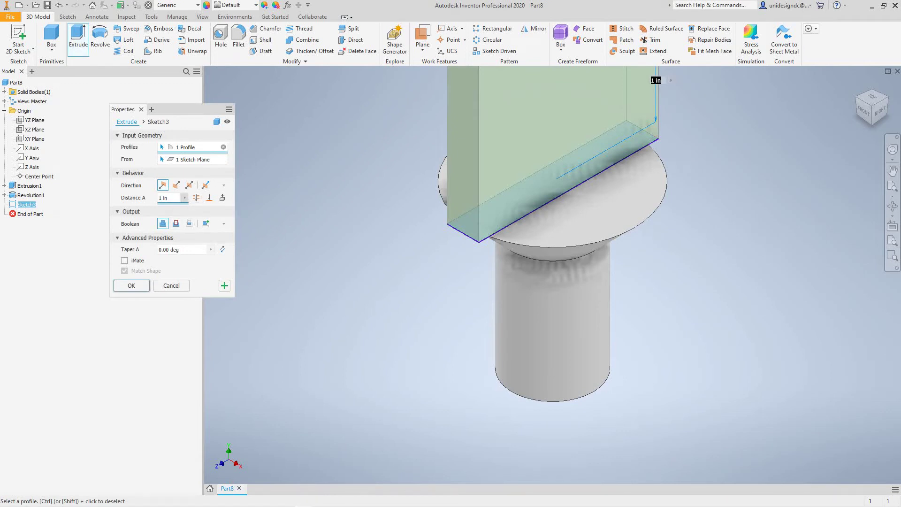
click(196, 198)
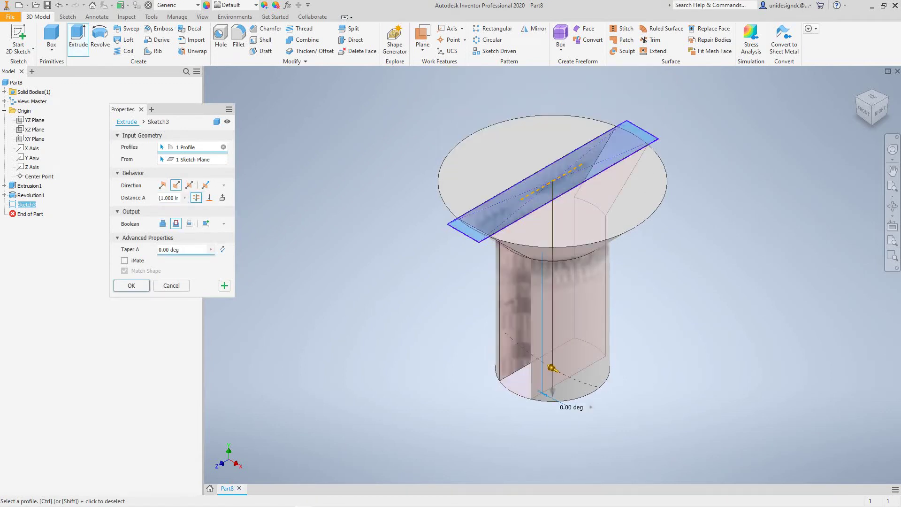
click(173, 197)
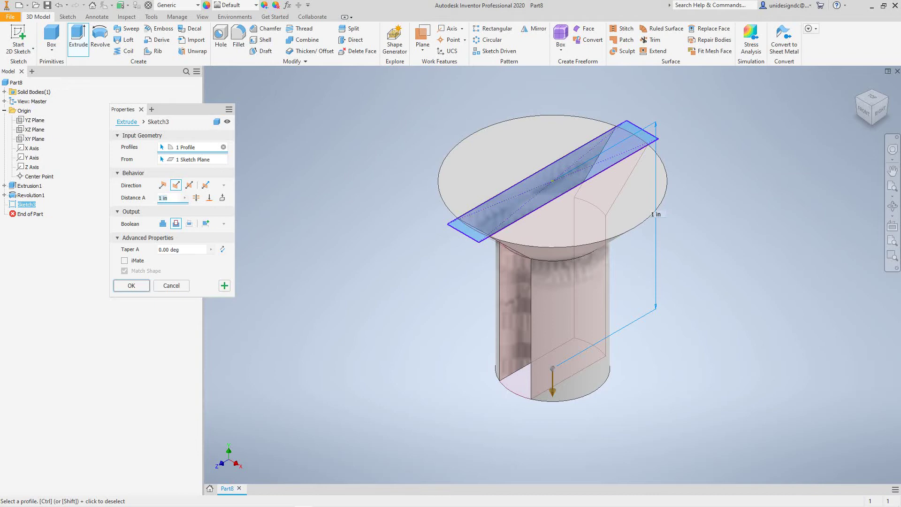
text(1/8)
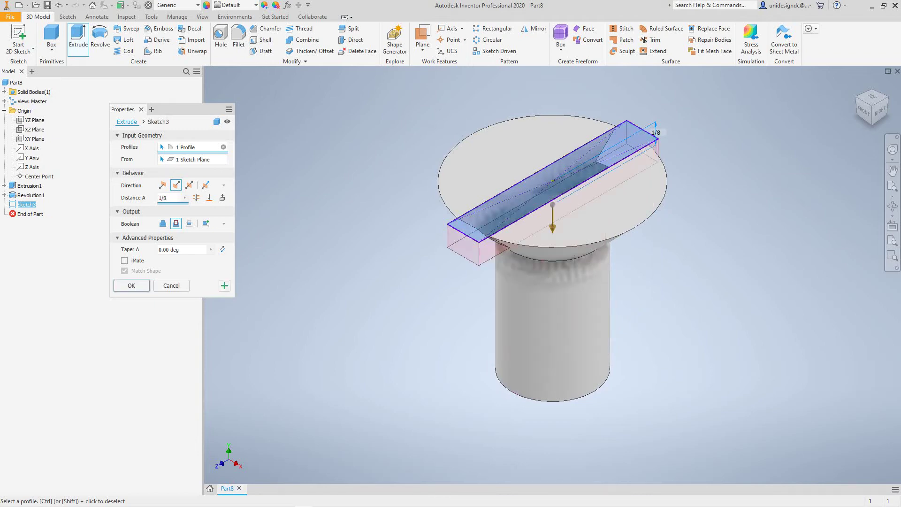
key(Return)
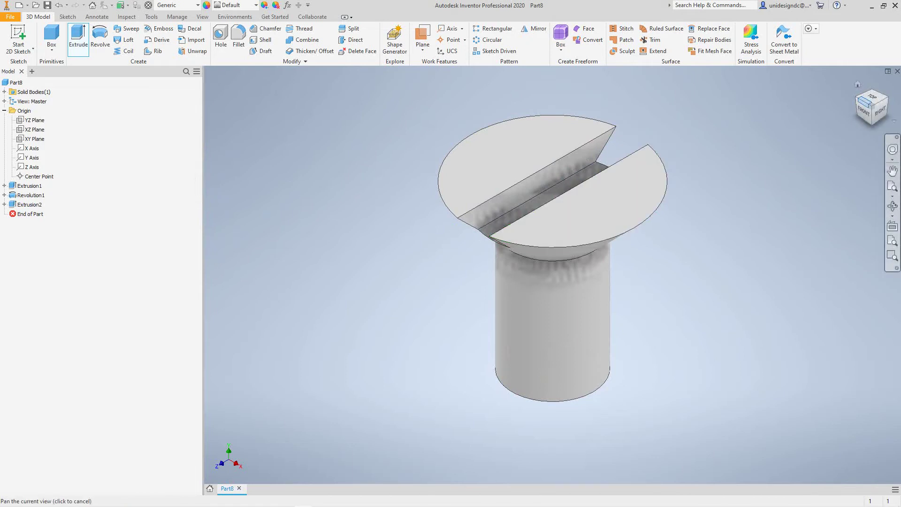
- Examine the slotted head and the shank from different angles and up close
mouse_move(863, 111)
mouse_down()
mouse_move(870, 101)
mouse_move(866, 113)
mouse_up()
shift+middle_drag(553, 274, 552, 278)
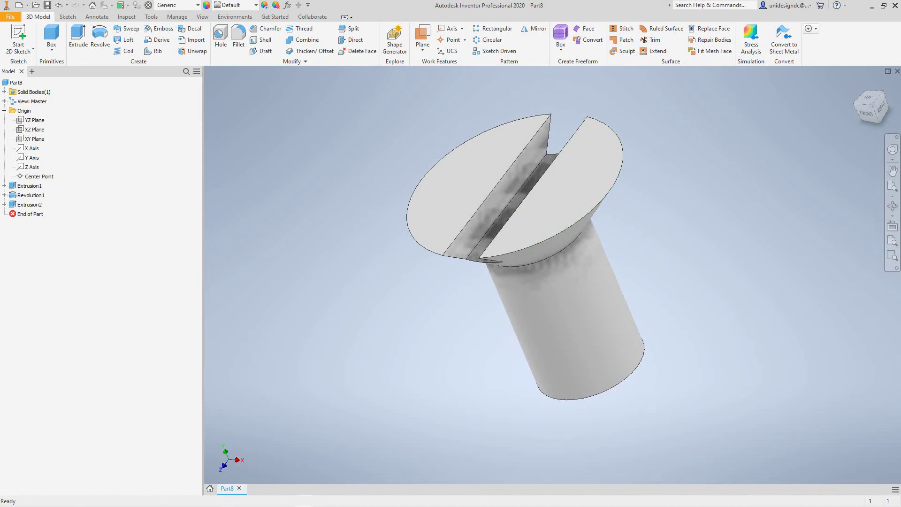
scroll(540, 212, up, 5)
scroll(639, 271, up, 2)
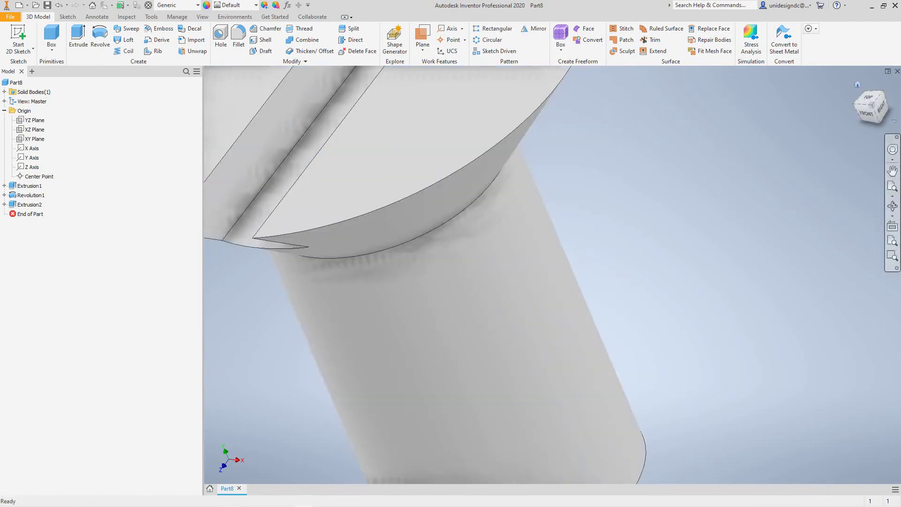
key(F2)
key(F6)
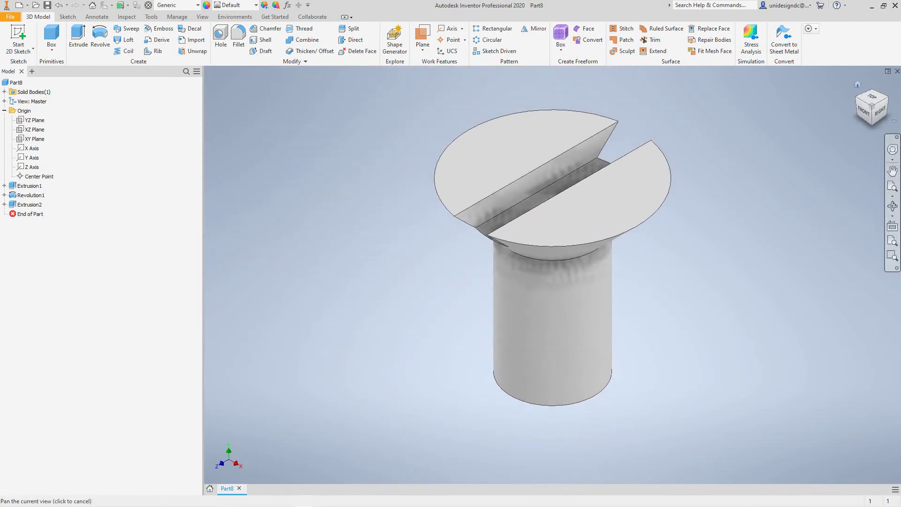
key(Escape)
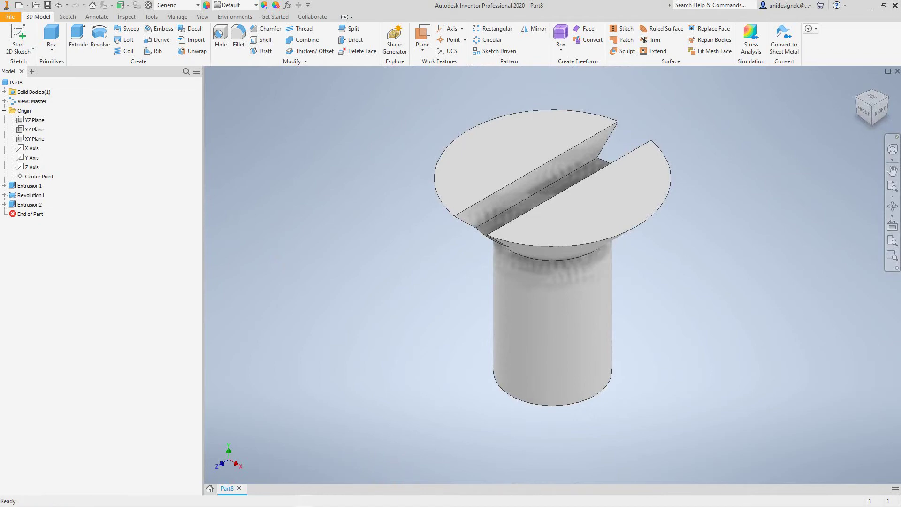
middle_drag(553, 262, 519, 283)
key(F2)
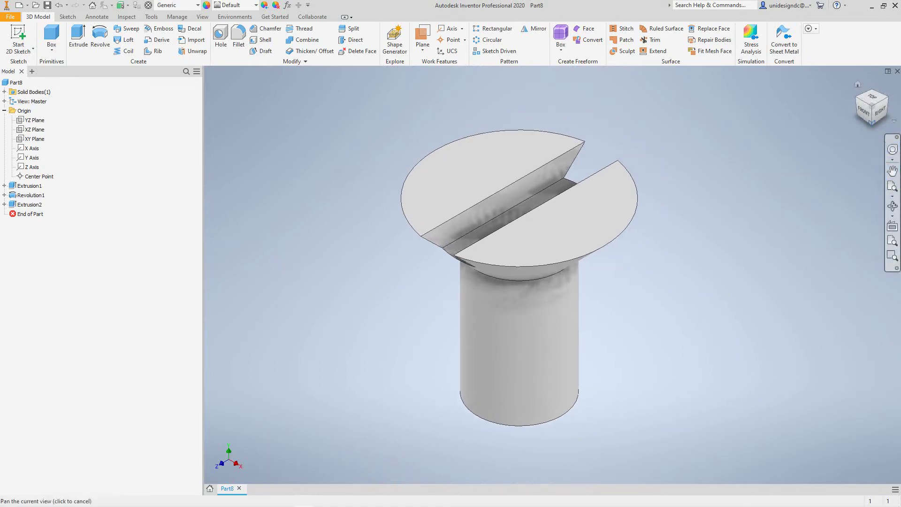
key(Escape)
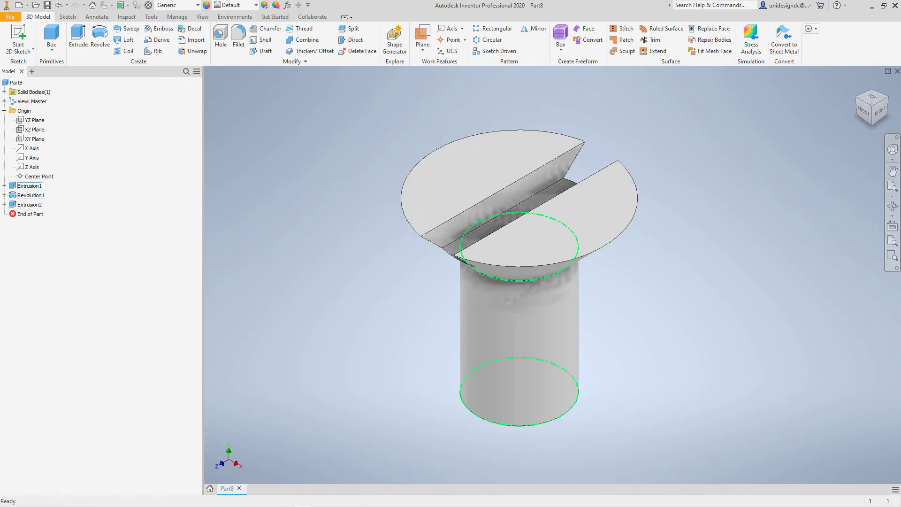
- Apply the Galvanized appearance to the extruded cylindrical shank
click(30, 185)
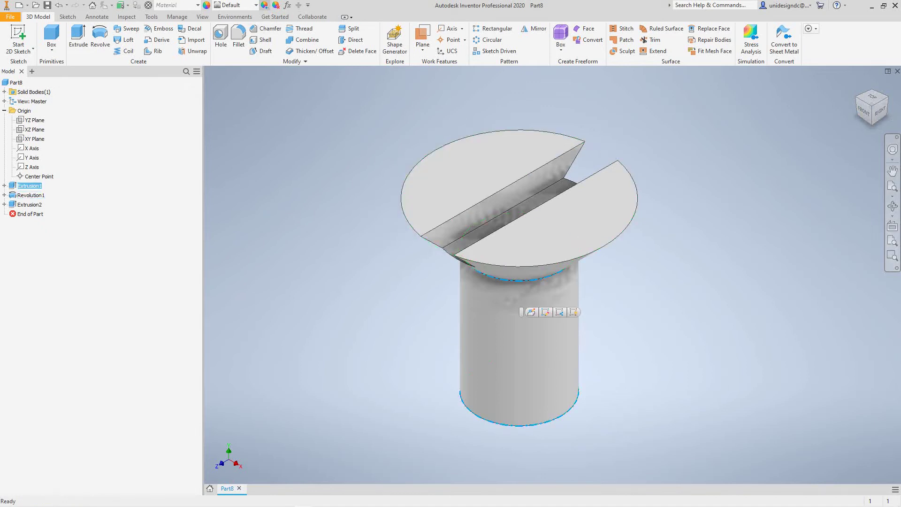
click(256, 6)
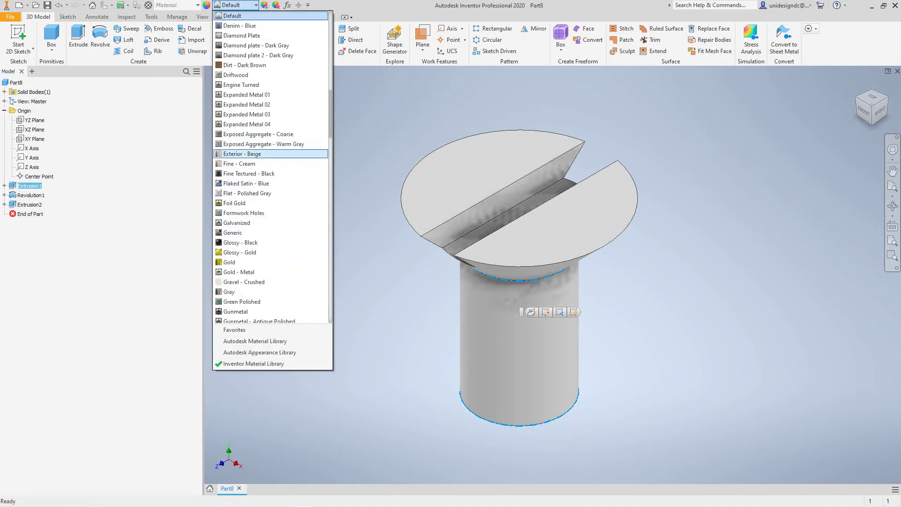
scroll(271, 153, down, 3)
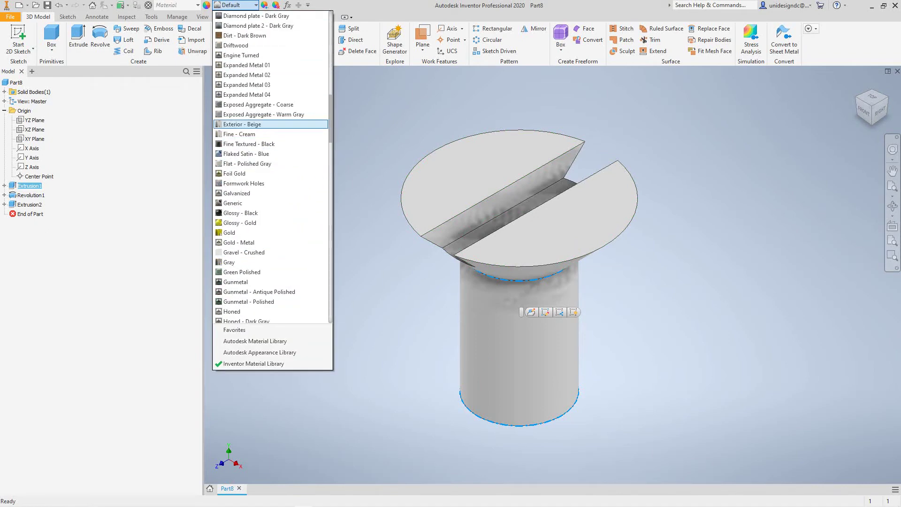
click(245, 194)
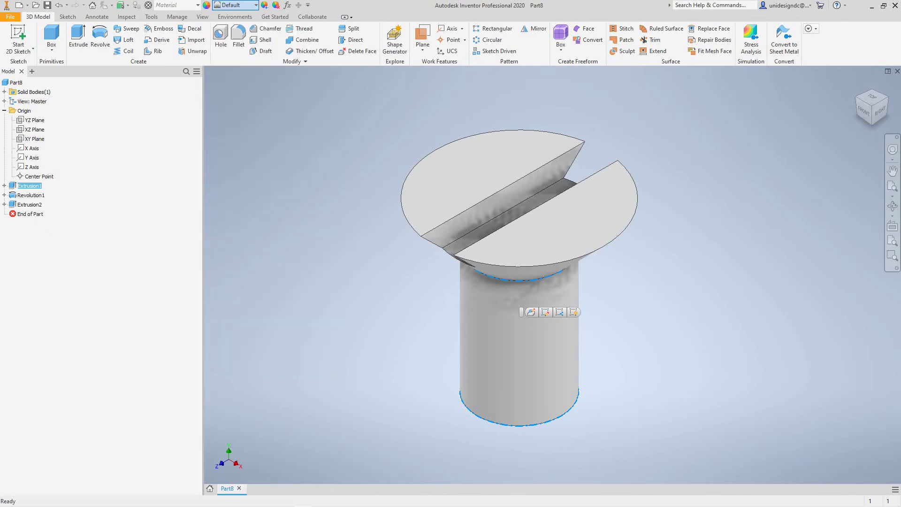
- Apply the Galvanized appearance to the revolved countersunk head
click(519, 210)
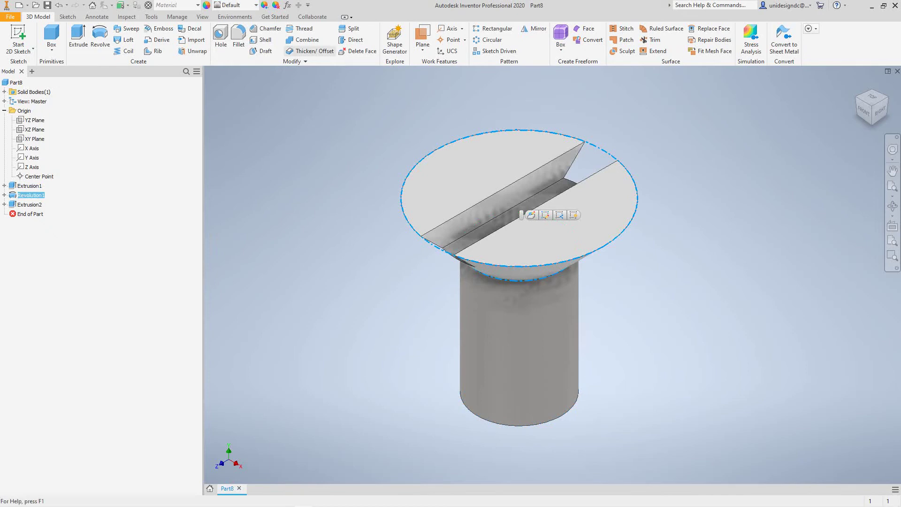
click(235, 4)
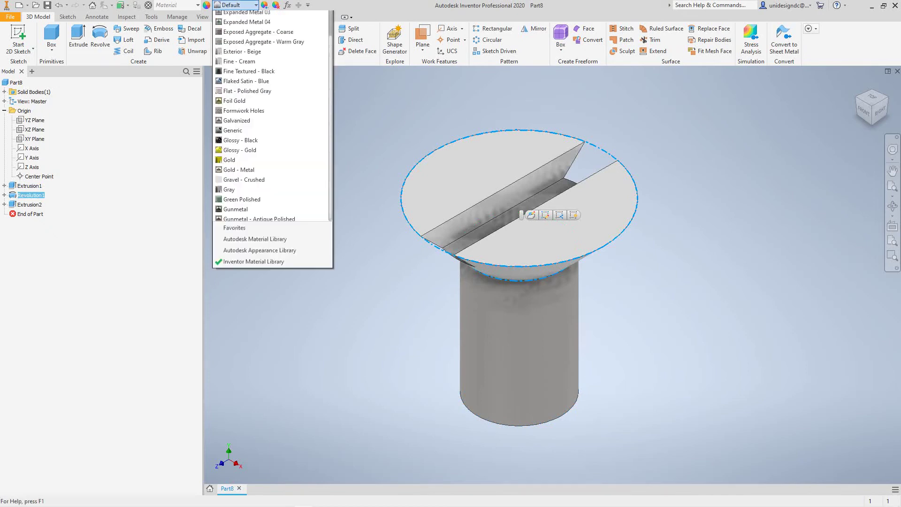
scroll(262, 125, up, 1)
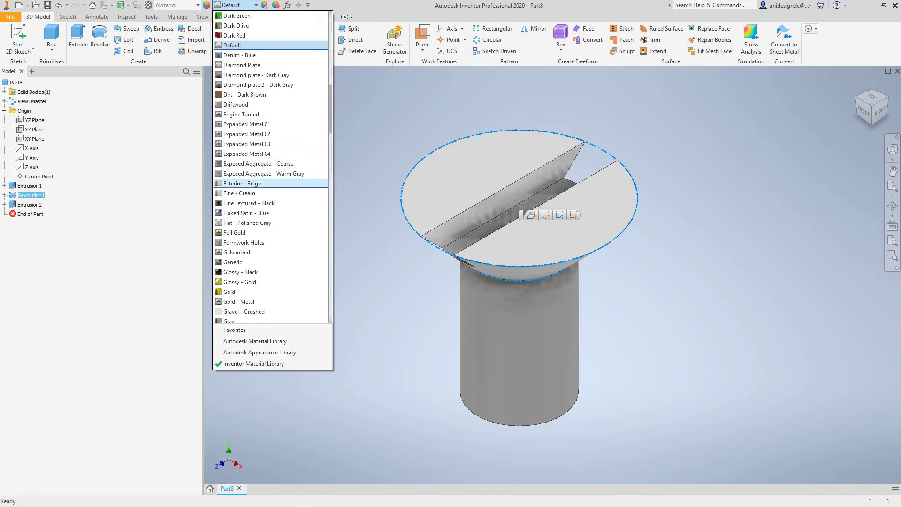
click(253, 253)
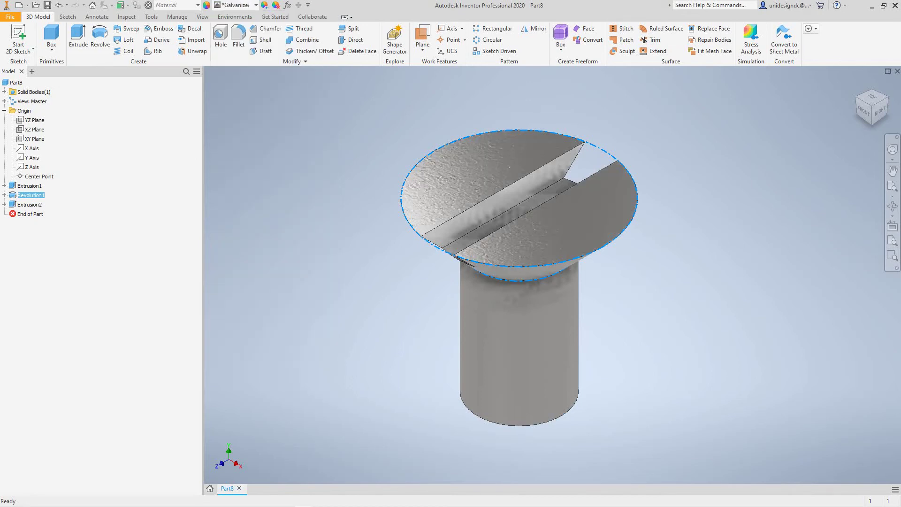
- Apply the Galvanized appearance to the slot cut in the head
click(522, 212)
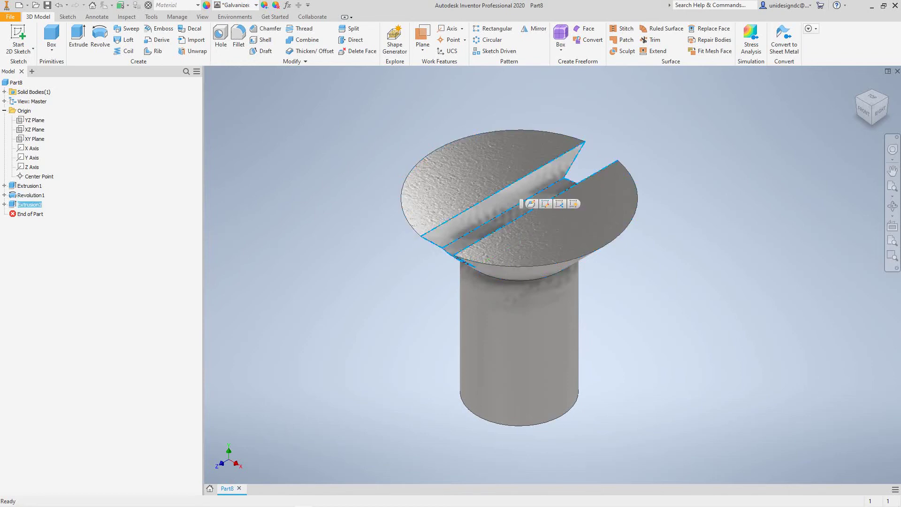
click(237, 4)
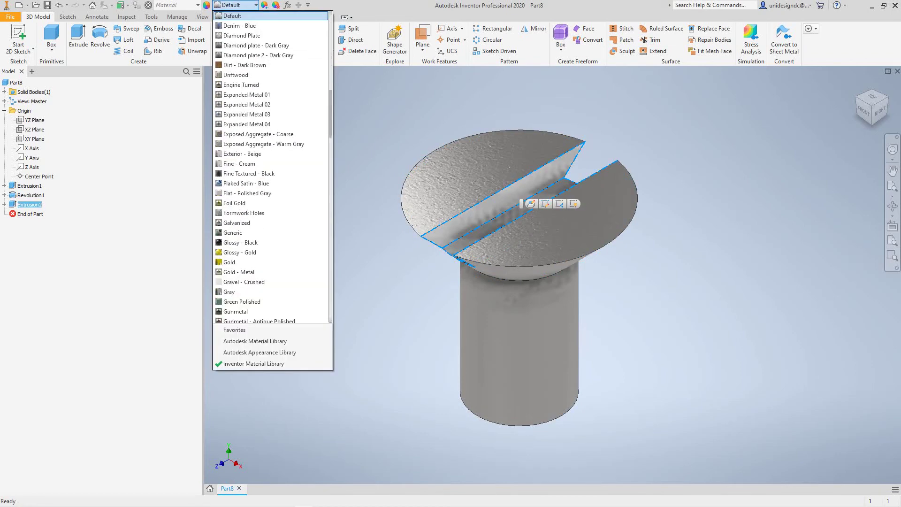
scroll(262, 115, down, 2)
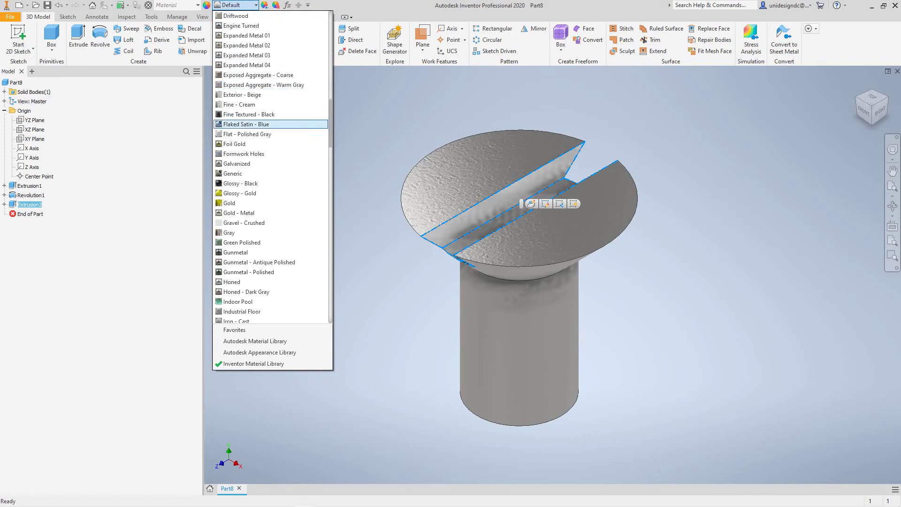
click(236, 193)
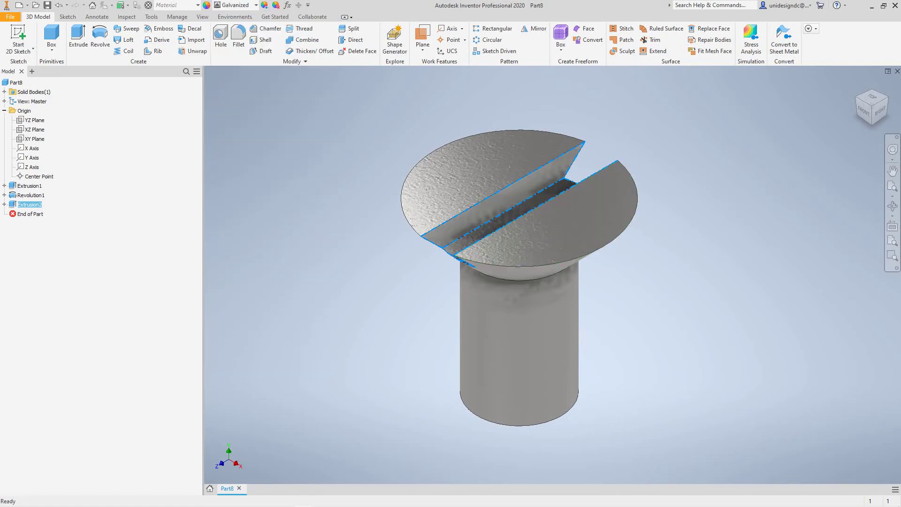
- Add an ANSI Unified 1/2-13 UNC class 2A thread to the shank's cylindrical face, displayed in the model
shift+middle_drag(700, 291, 683, 193)
shift+middle_drag(520, 295, 519, 294)
scroll(765, 171, up, 3)
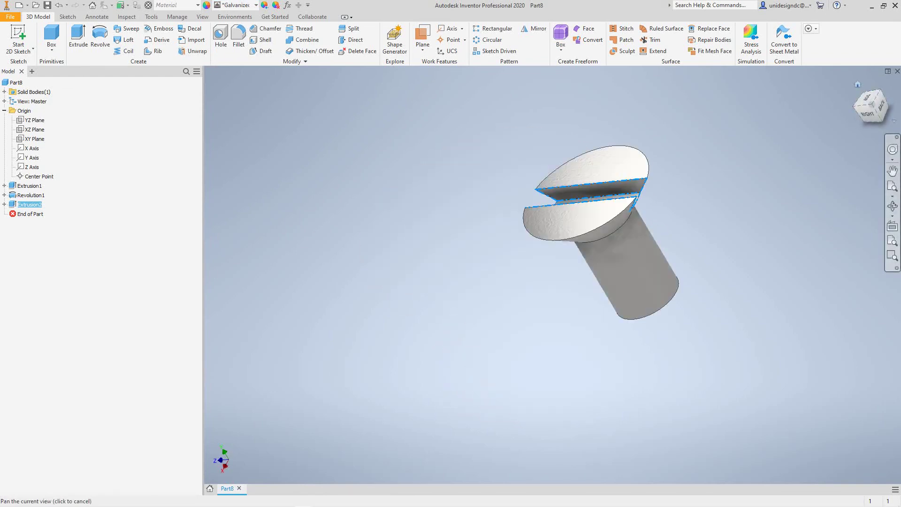
click(858, 84)
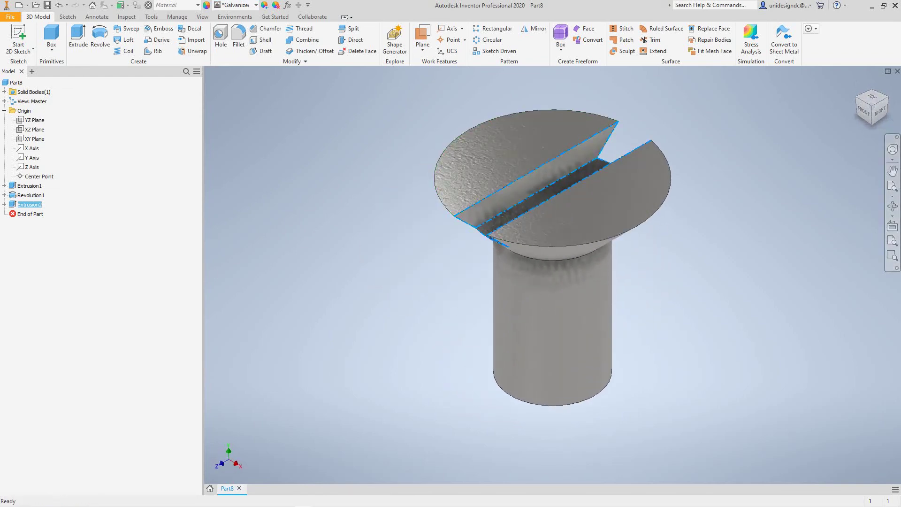
click(300, 29)
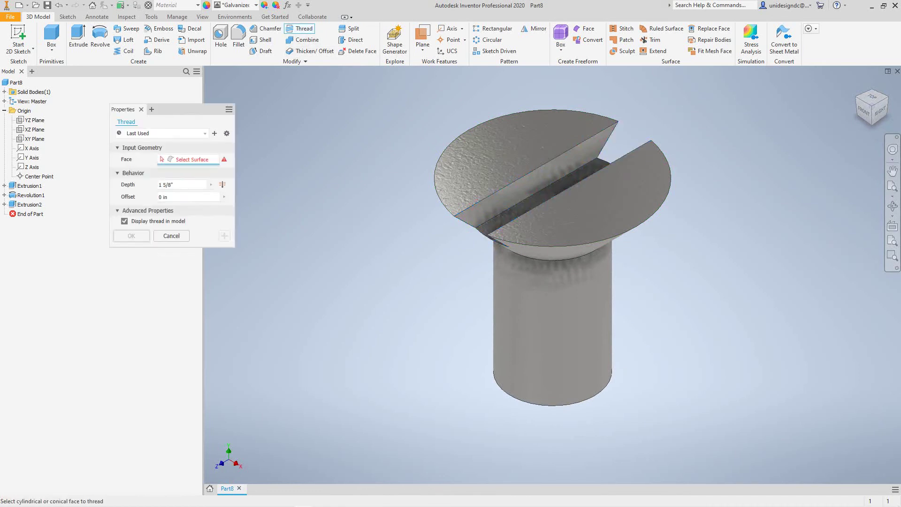
click(553, 319)
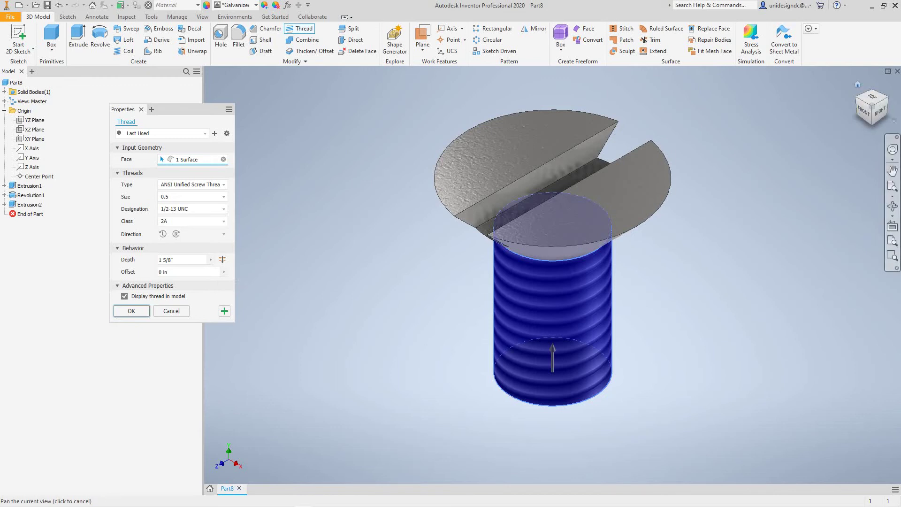
key(Return)
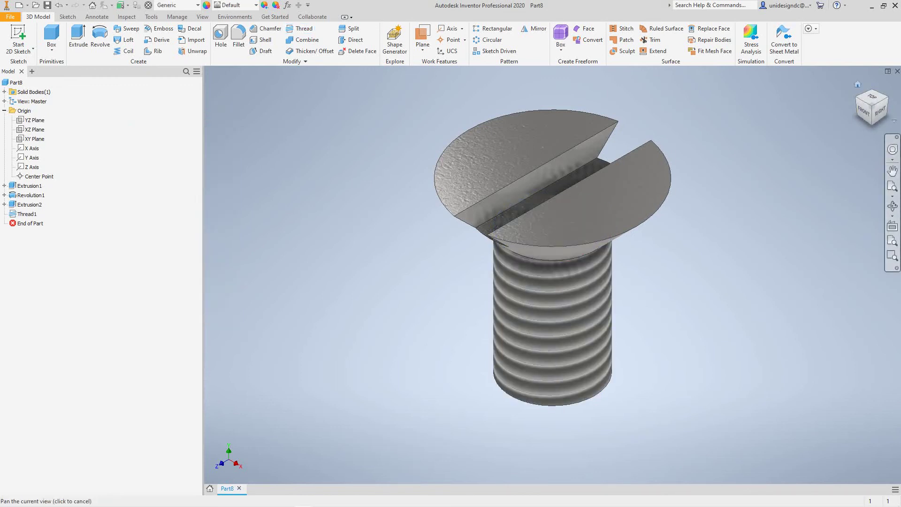
scroll(826, 132, down, 1)
scroll(837, 132, up, 5)
middle_drag(838, 133, 803, 199)
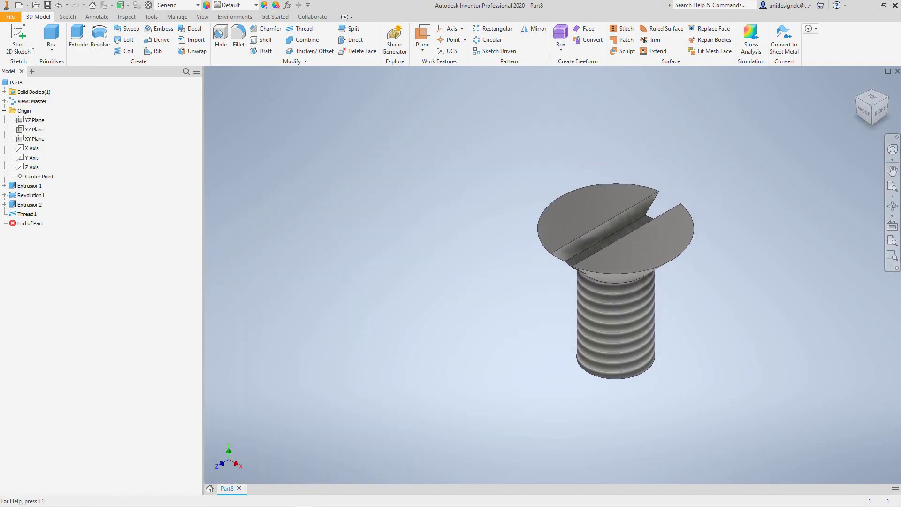
- Inspect the threaded screw from another side, restore the home view, and undo the thread on the shank
mouse_move(872, 112)
mouse_down()
mouse_move(866, 90)
mouse_move(885, 150)
mouse_move(897, 146)
mouse_move(877, 137)
mouse_move(873, 106)
mouse_up()
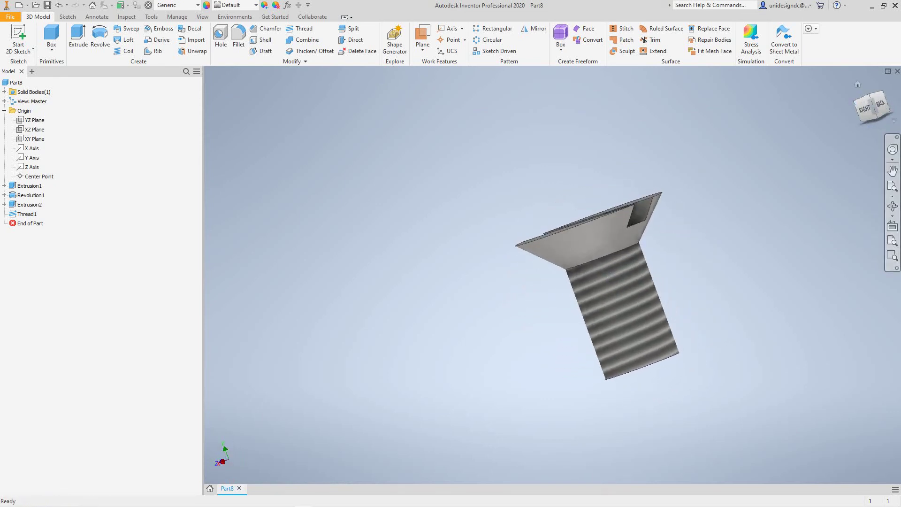
key(F6)
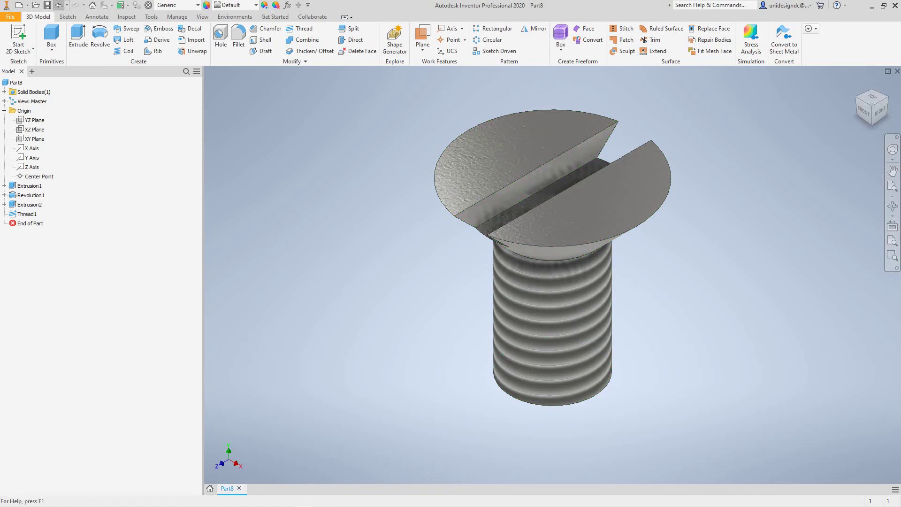
click(59, 5)
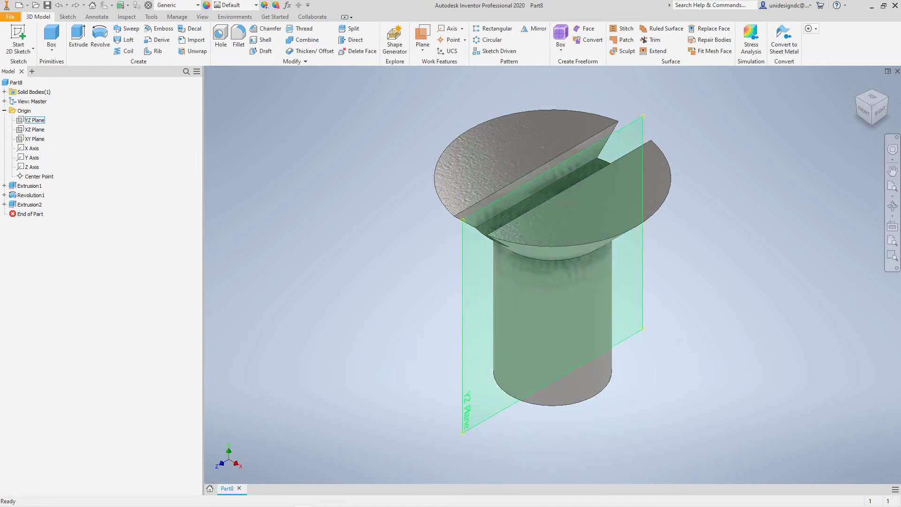
- Create a new 2D sketch on the YZ origin plane through the screw
click(35, 120)
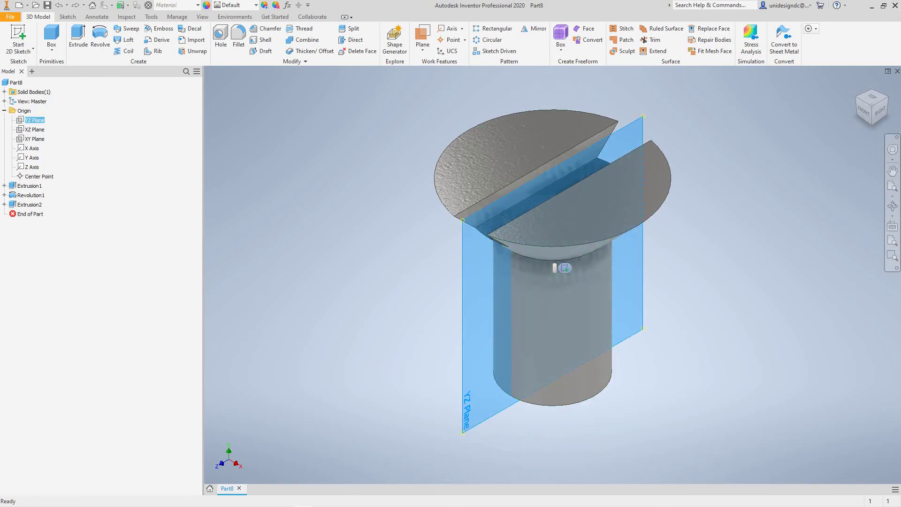
click(564, 268)
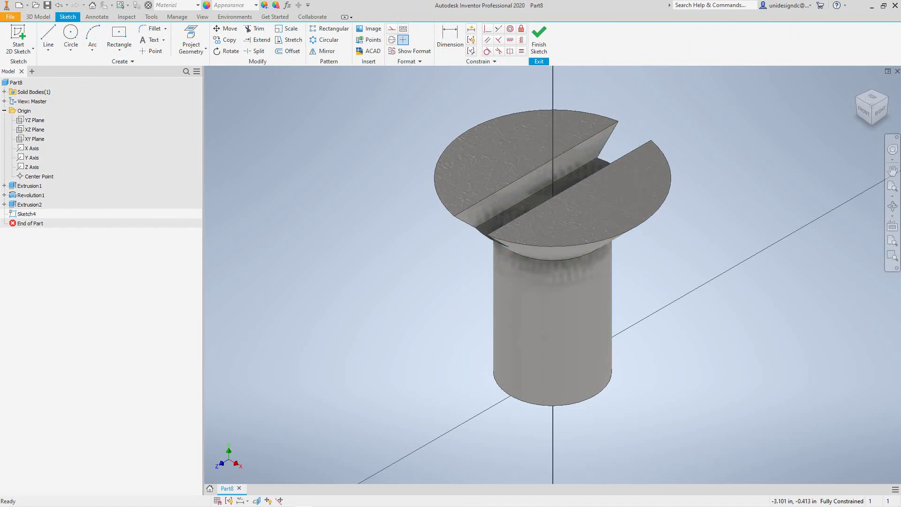
click(35, 138)
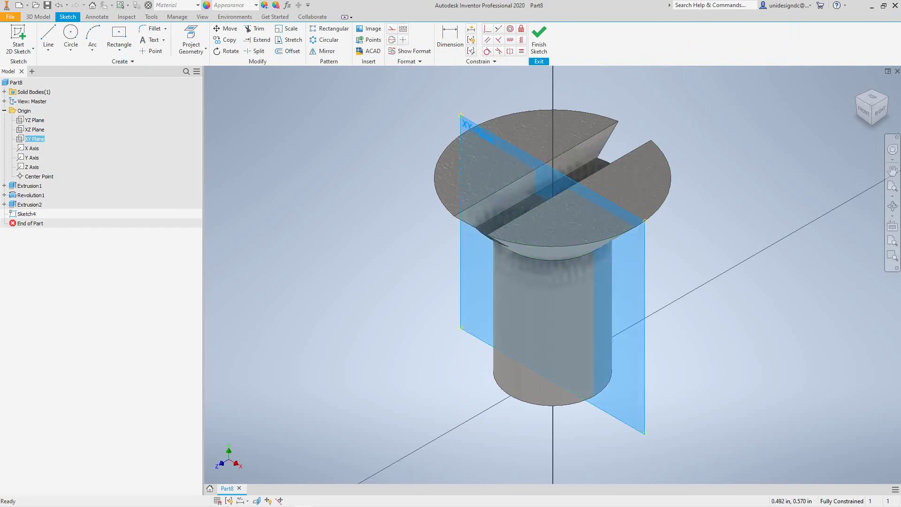
key(Escape)
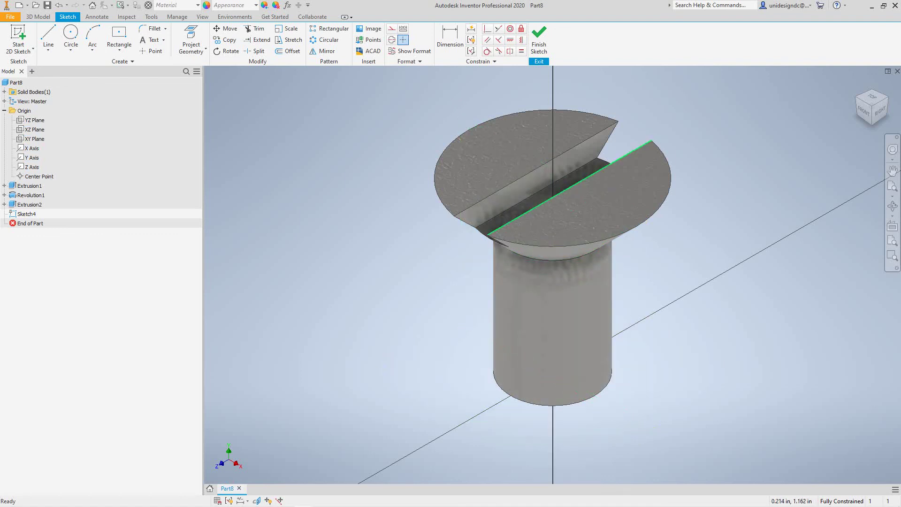
- Try to draw a sketch line starting at the origin on the shank's bottom edge, seen from the front
key(F2)
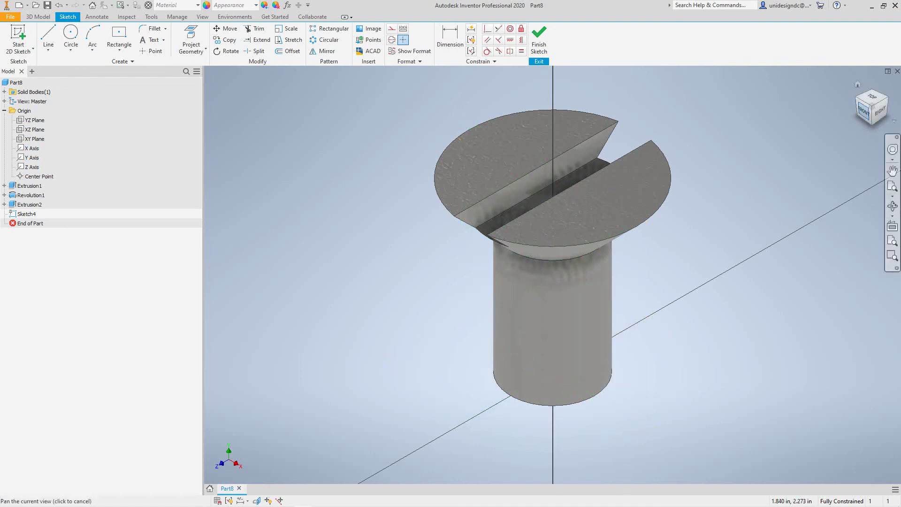
click(864, 110)
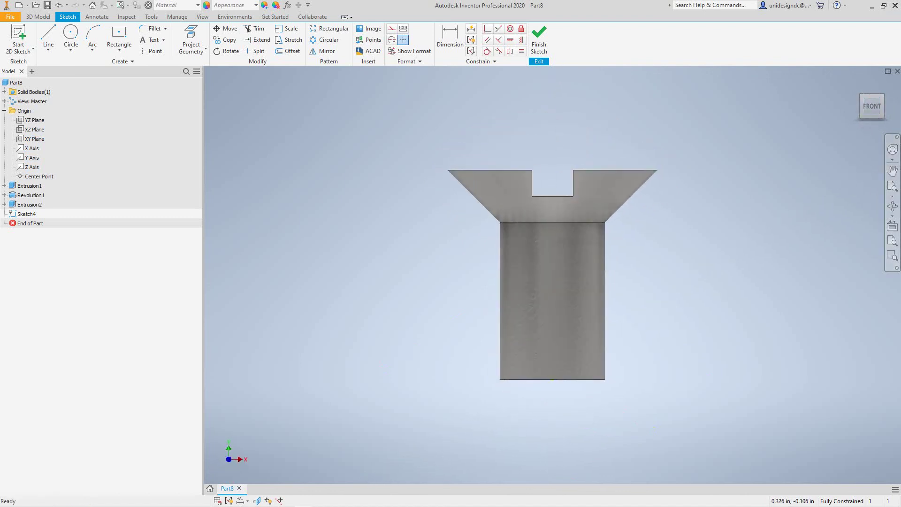
scroll(621, 402, up, 4)
middle_drag(614, 393, 547, 341)
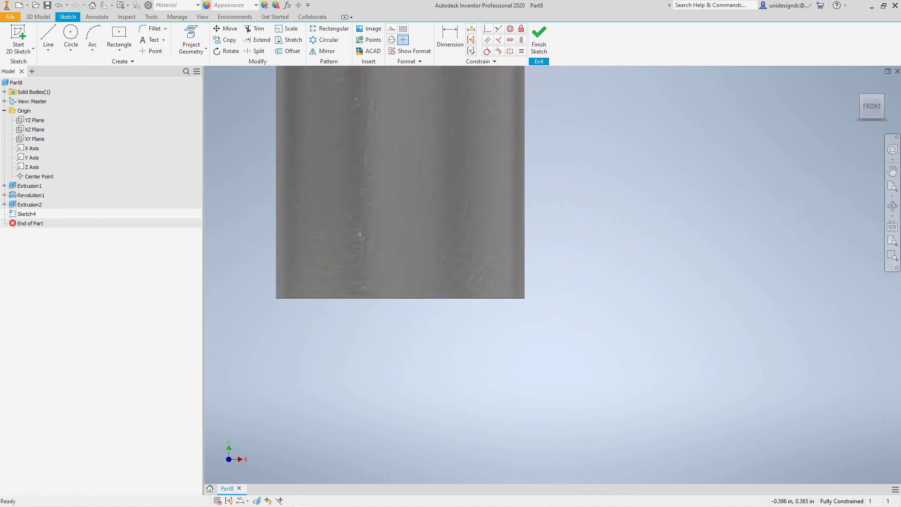
click(48, 35)
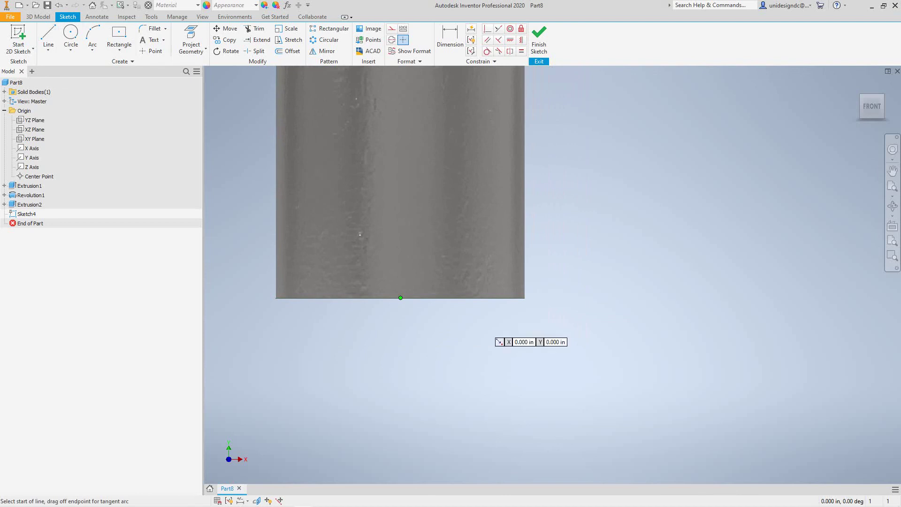
click(400, 297)
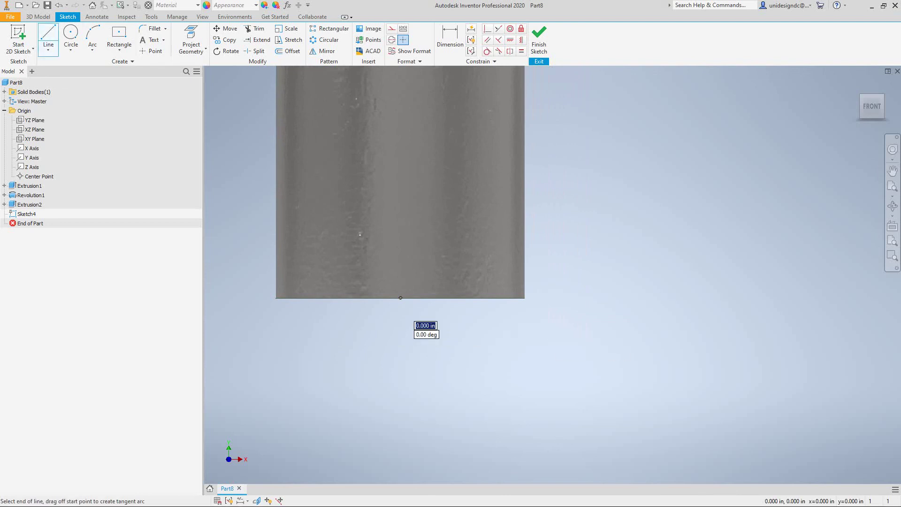
right_click(513, 347)
click(468, 346)
middle_drag(586, 251, 583, 364)
scroll(585, 250, up, 3)
key(F2)
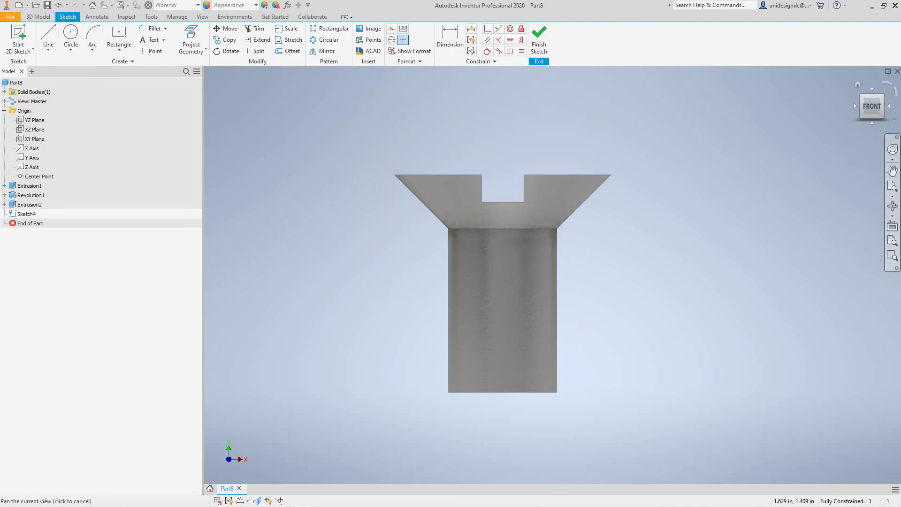
click(858, 85)
middle_drag(651, 182, 592, 240)
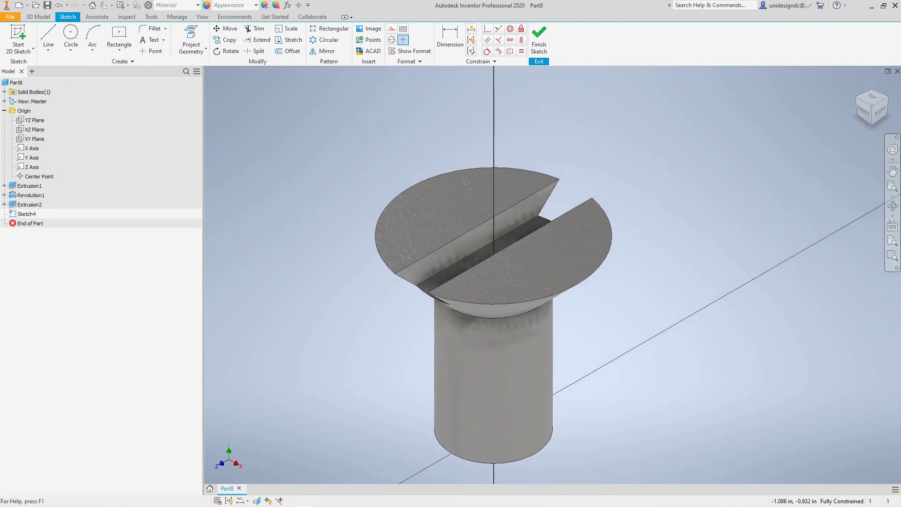
mouse_move(321, 505)
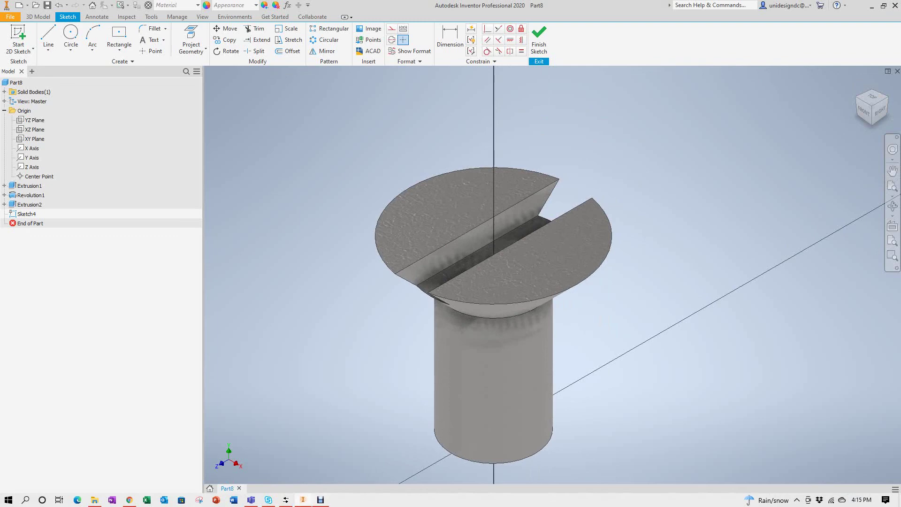
click(320, 460)
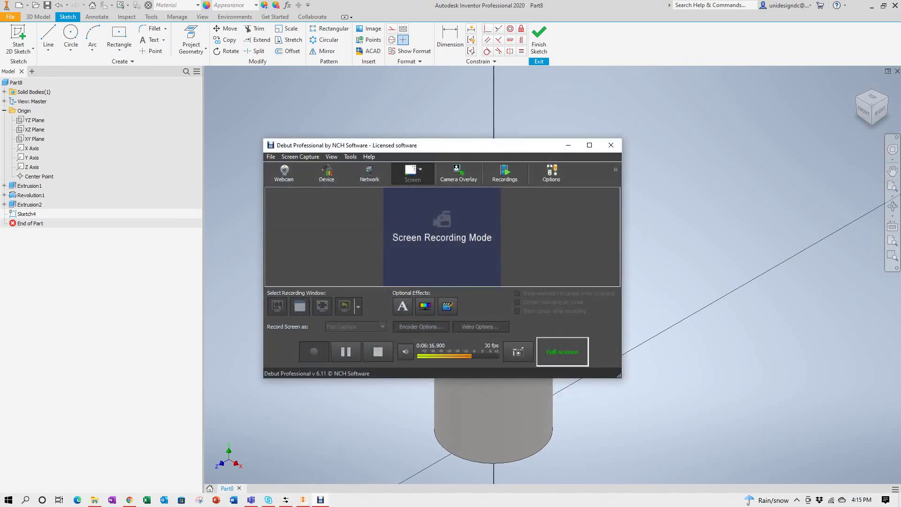